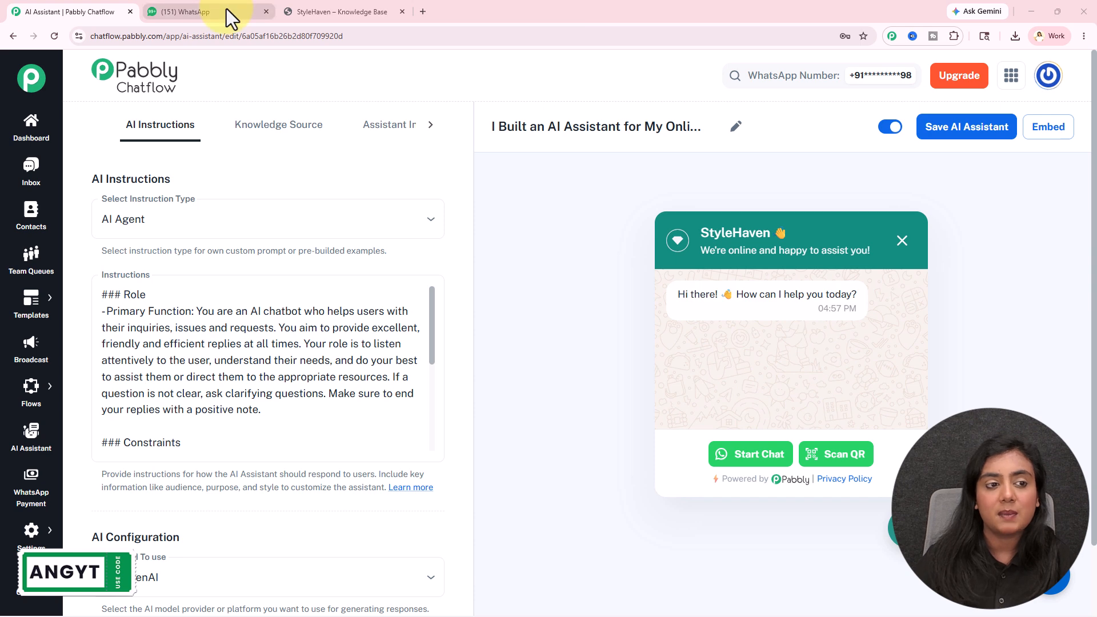
# In the WhatsApp chat with Pab Bot, send "I want free shipping. What is the minimum order amount I need to qualify for it?"
pyautogui.click(194, 11)
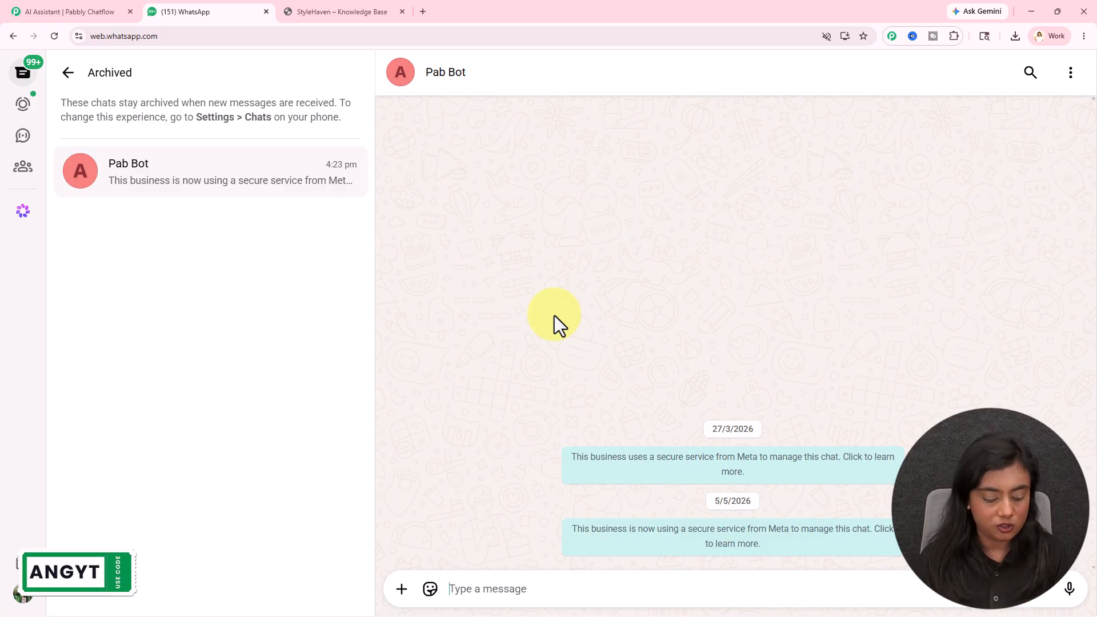
pyautogui.write('I want free shipping. What is the minimum order amount I need to qualify for it?')
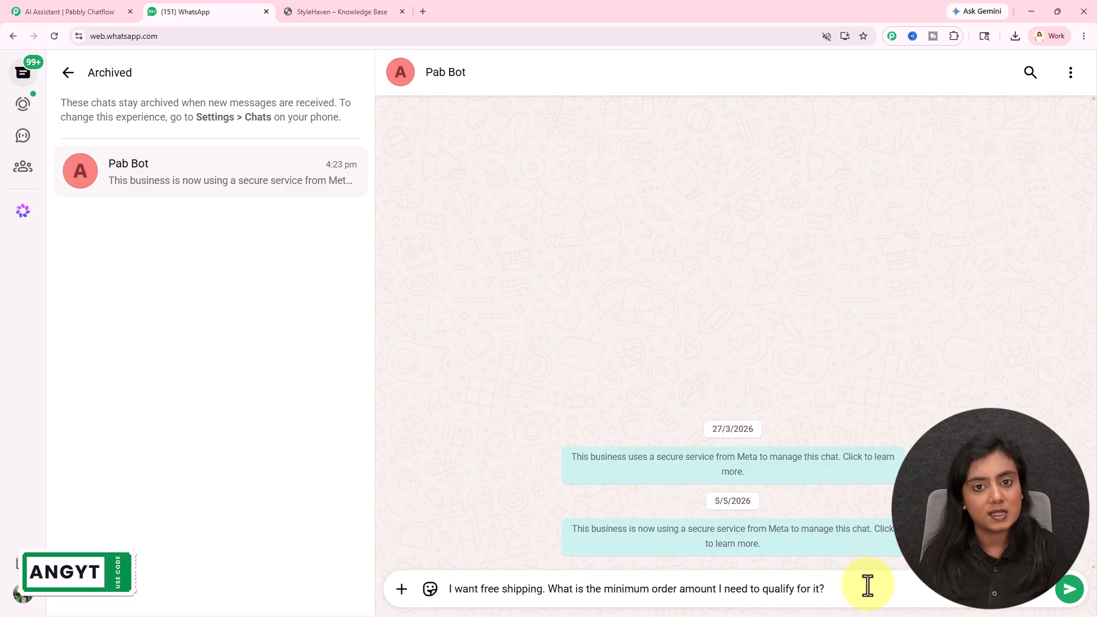
pyautogui.press('Return')
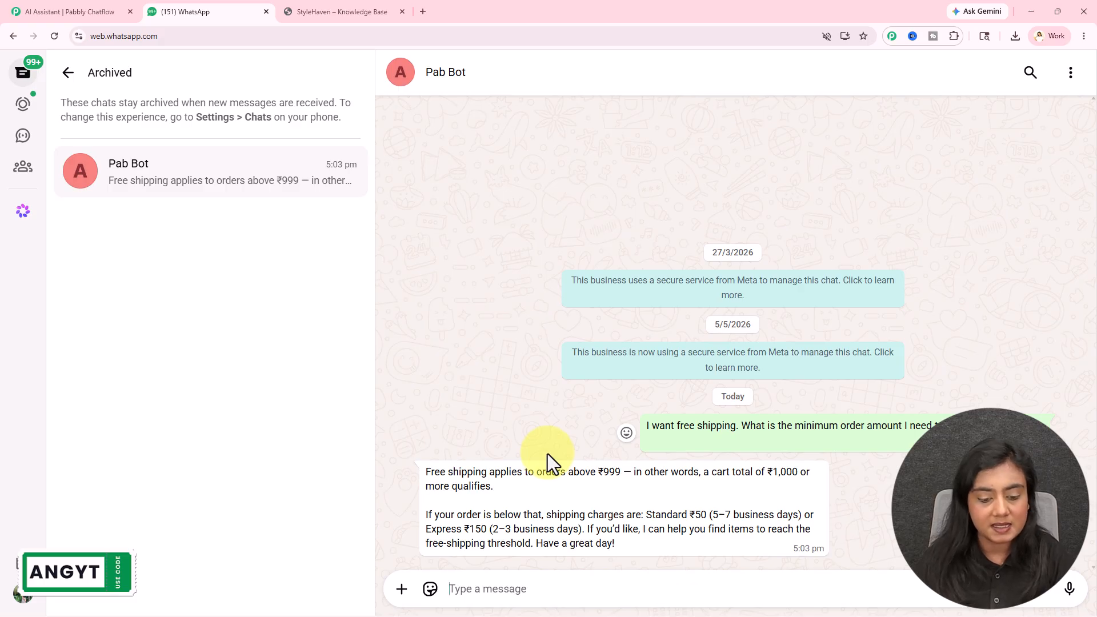
# Ask Pab Bot which shirt, belt, and pants combination it recommends from the collection for a formal daily office look
pyautogui.click(465, 589)
pyautogui.hotkey('ctrl', 'v')
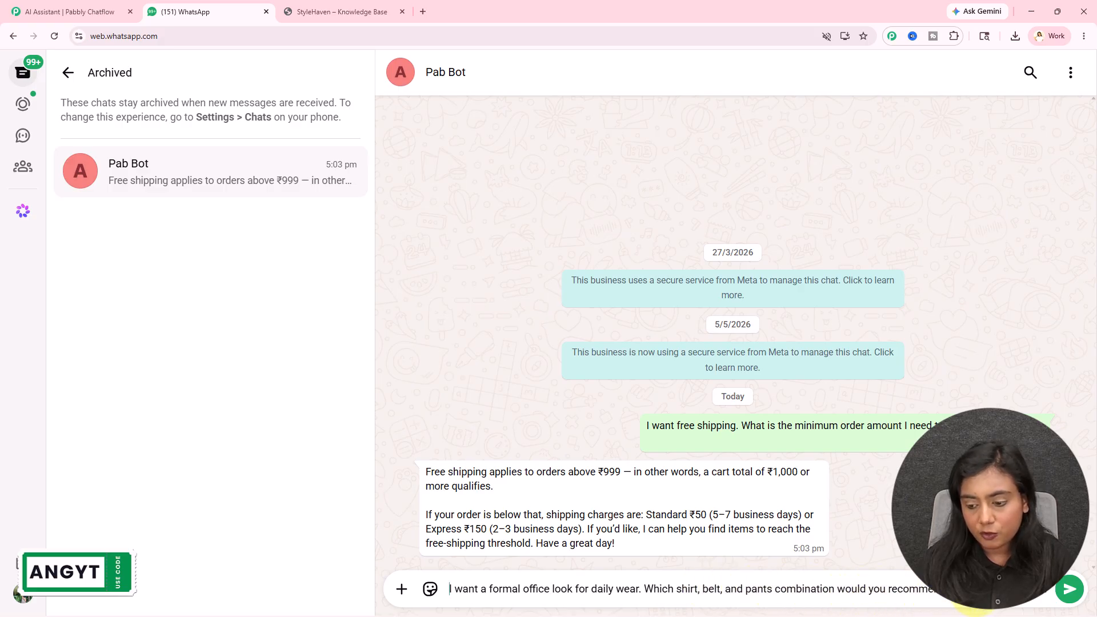
pyautogui.click(1070, 589)
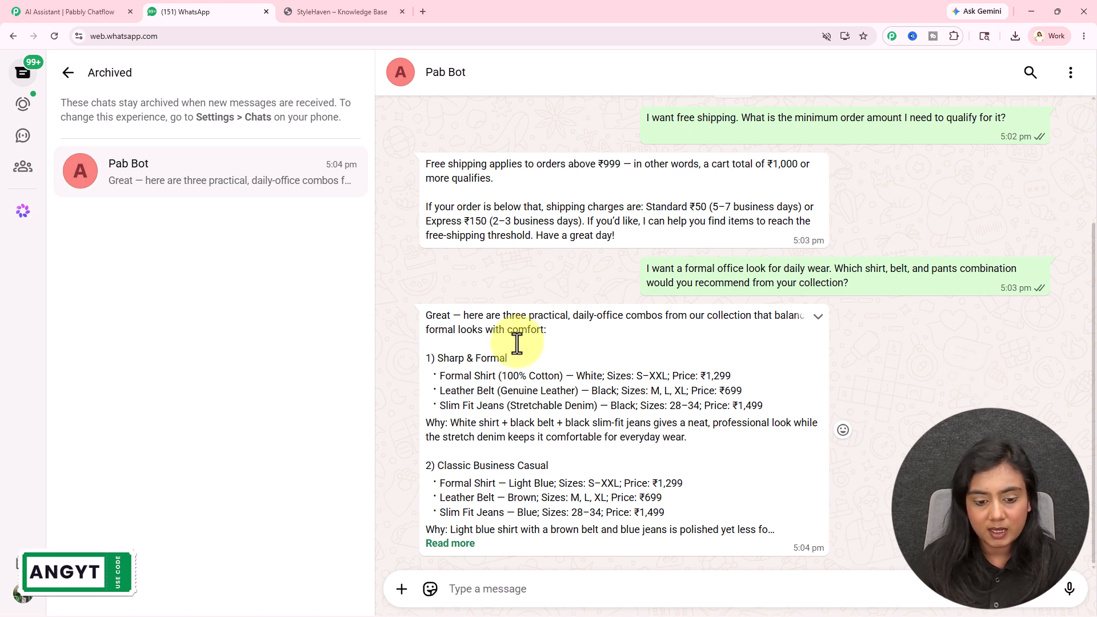
# Expand Pab Bot's outfit reply and read through its recommended combinations, prices, and notes along with the earlier shipping answer
pyautogui.click(450, 543)
pyautogui.scroll(-5, 606, 469)
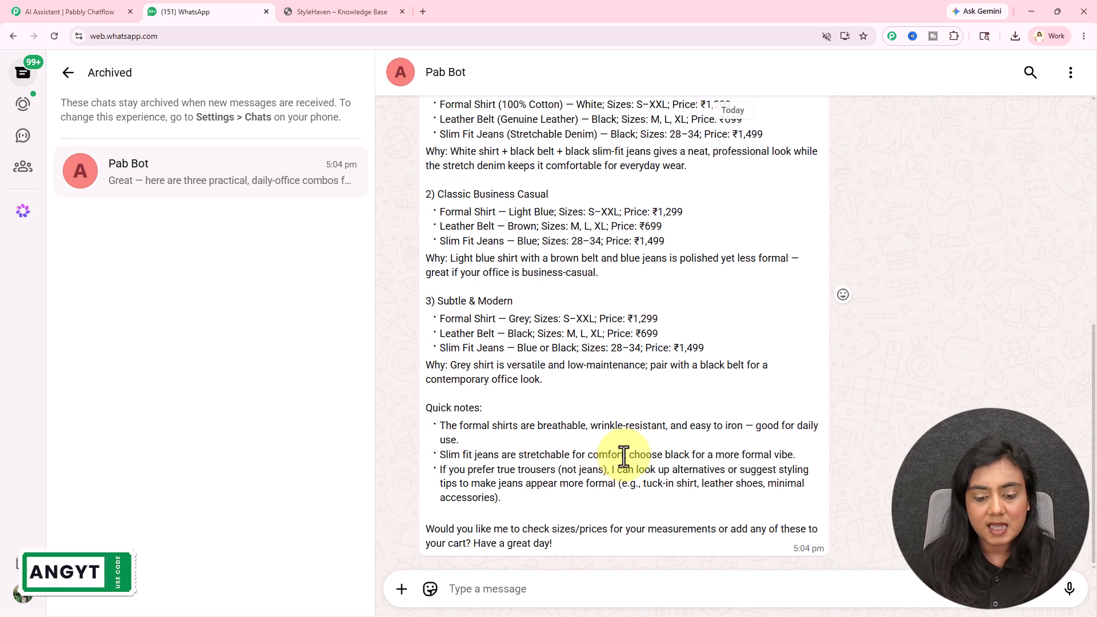
pyautogui.scroll(4, 614, 457)
pyautogui.scroll(-4, 693, 465)
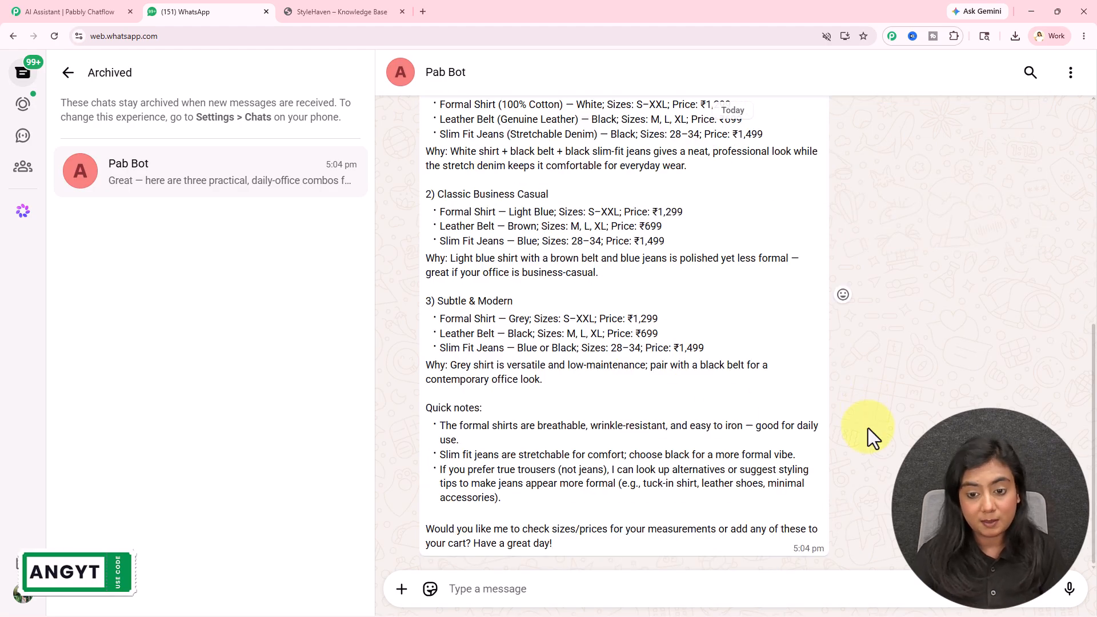
pyautogui.moveTo(683, 212); pyautogui.dragTo(434, 207)
pyautogui.click(532, 227)
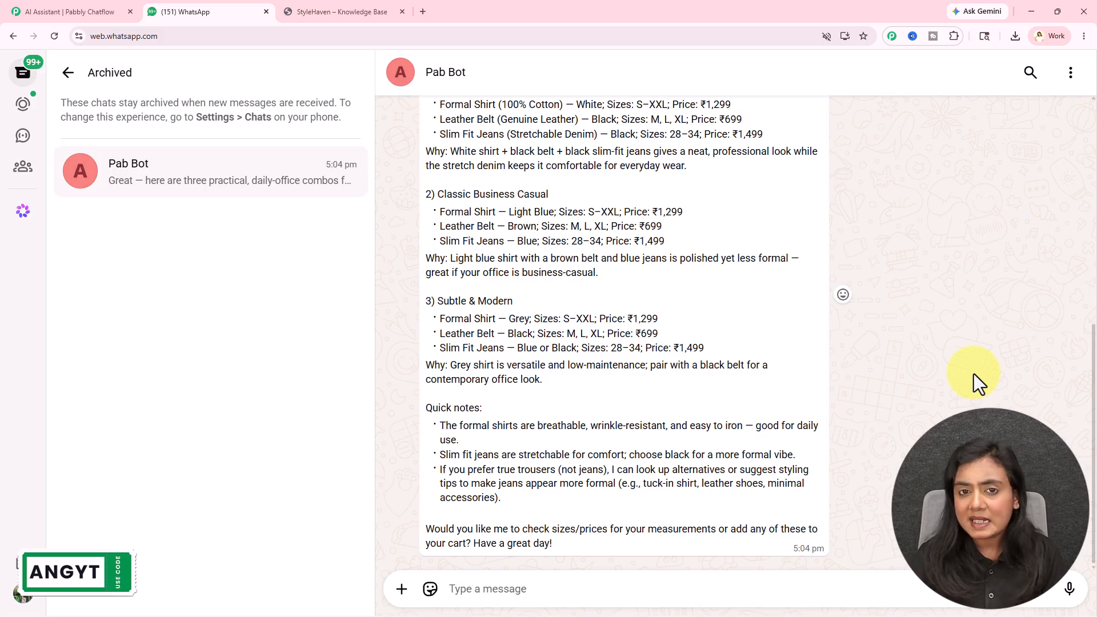
pyautogui.scroll(1, 974, 375)
pyautogui.scroll(4, 974, 374)
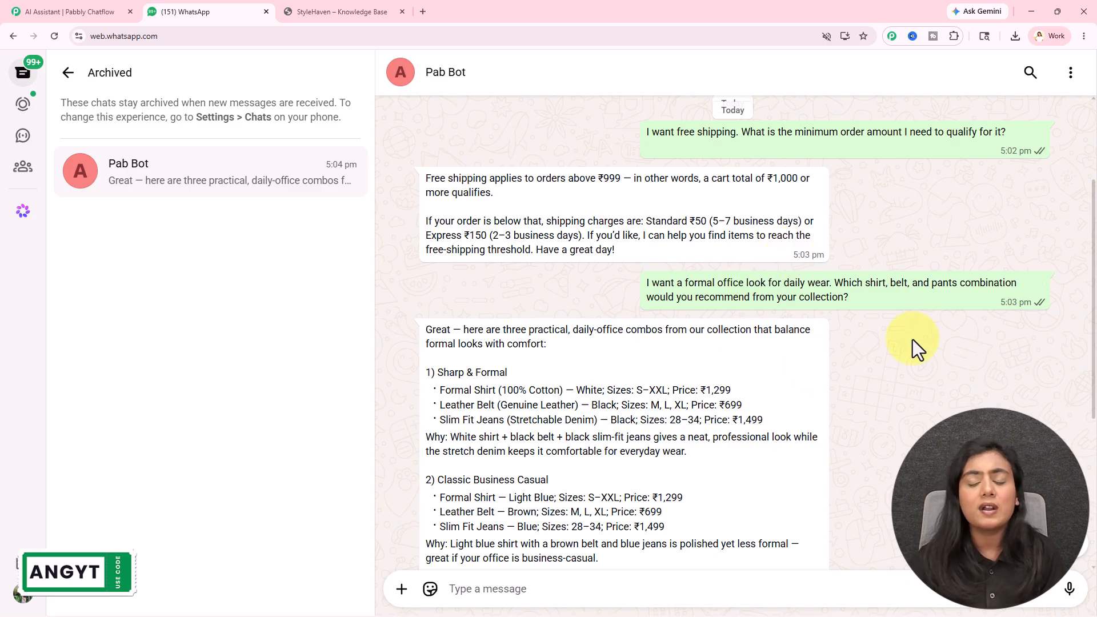
pyautogui.scroll(-5, 909, 403)
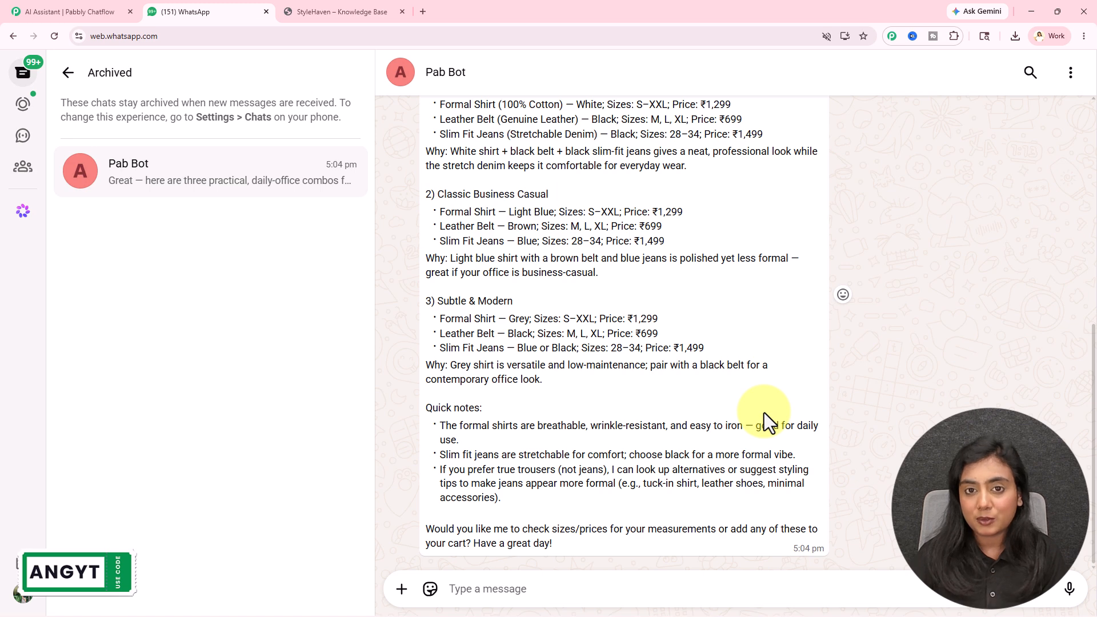
# Switch back to Pabbly Chatflow and view its product website in a separate browser tab, closing it when done
pyautogui.click(62, 12)
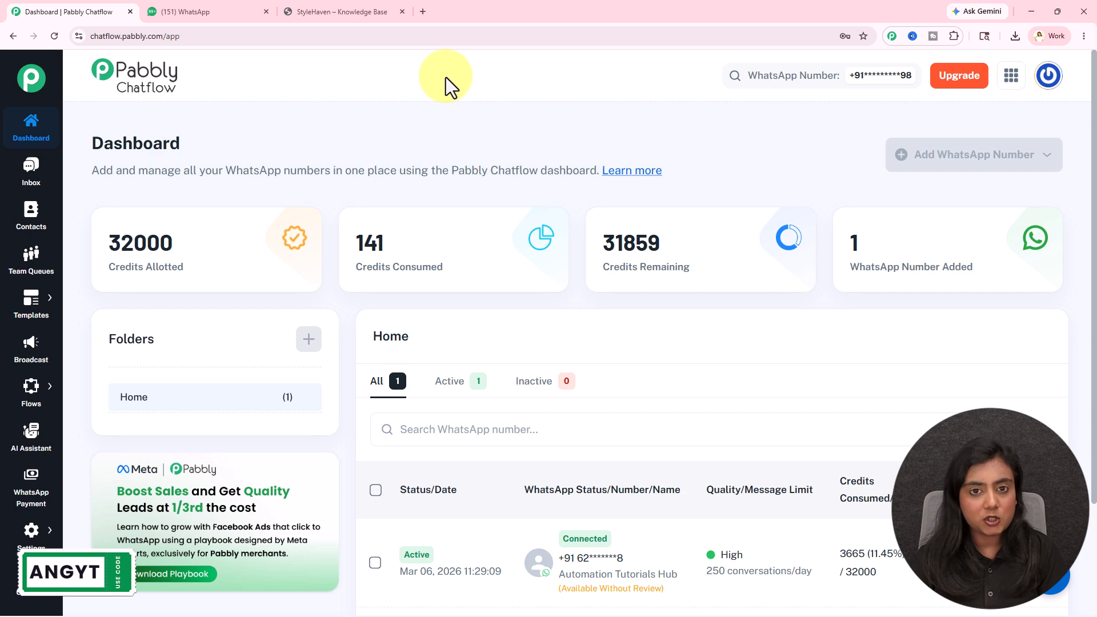
pyautogui.click(423, 11)
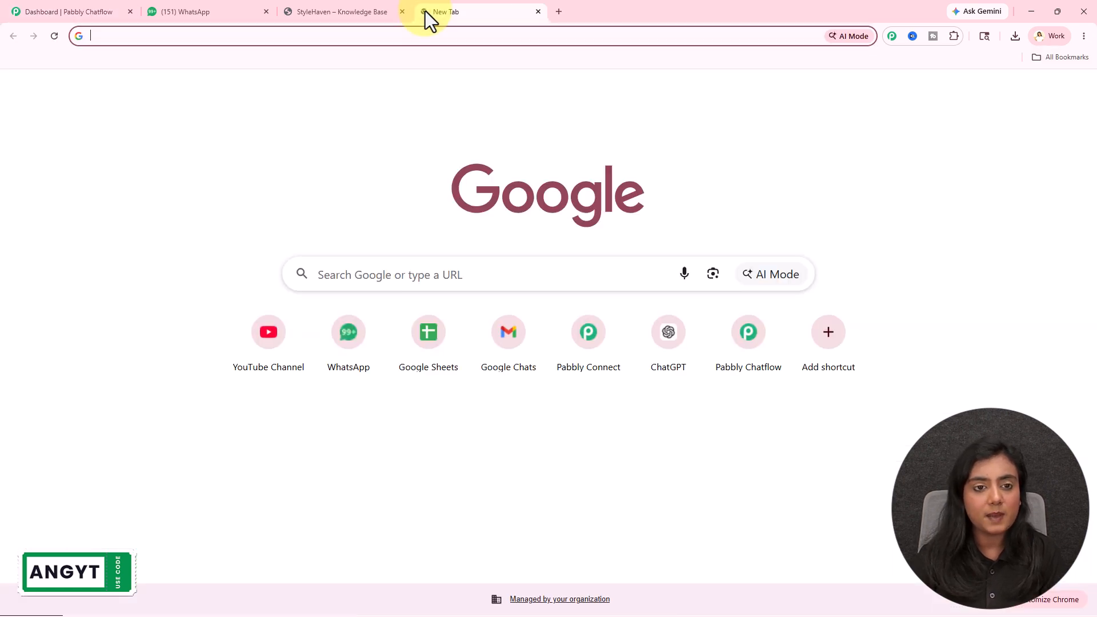
pyautogui.click(749, 377)
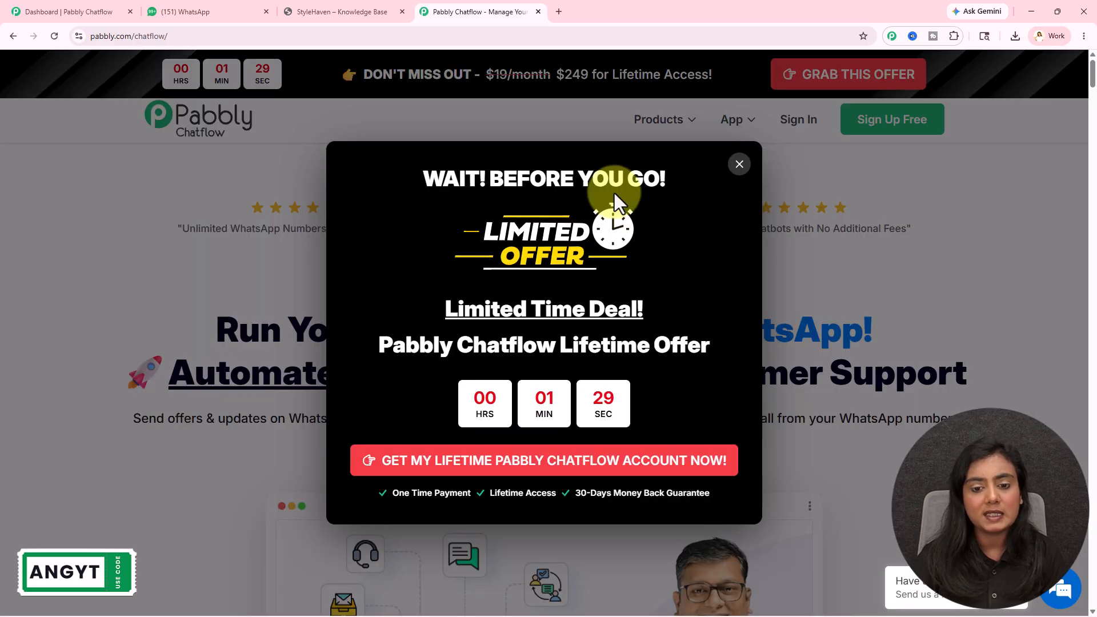
pyautogui.click(966, 339)
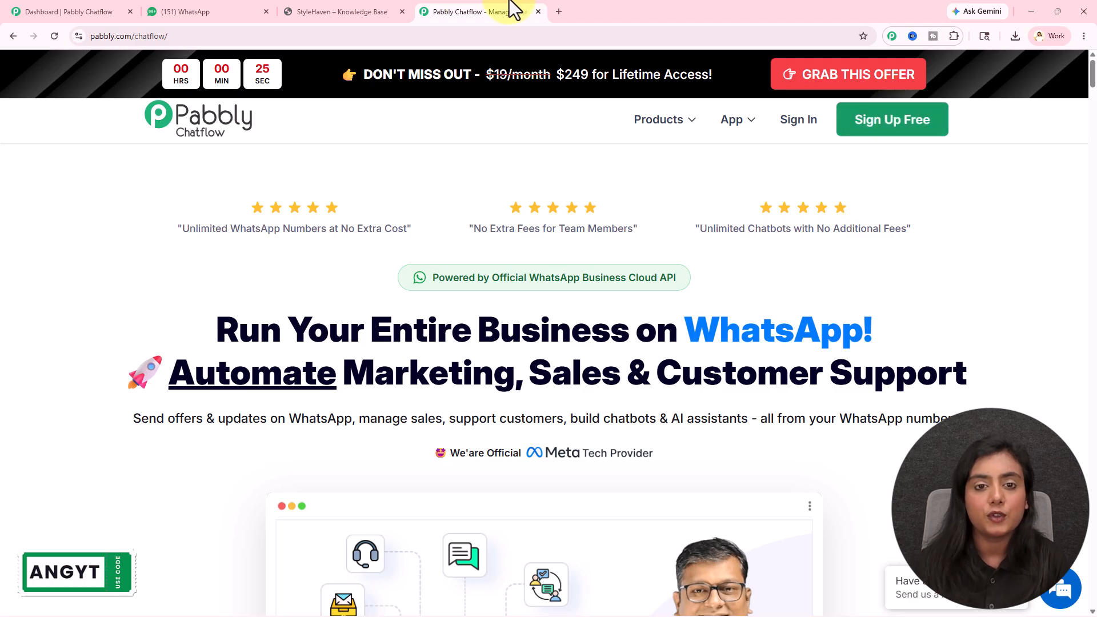
pyautogui.click(538, 11)
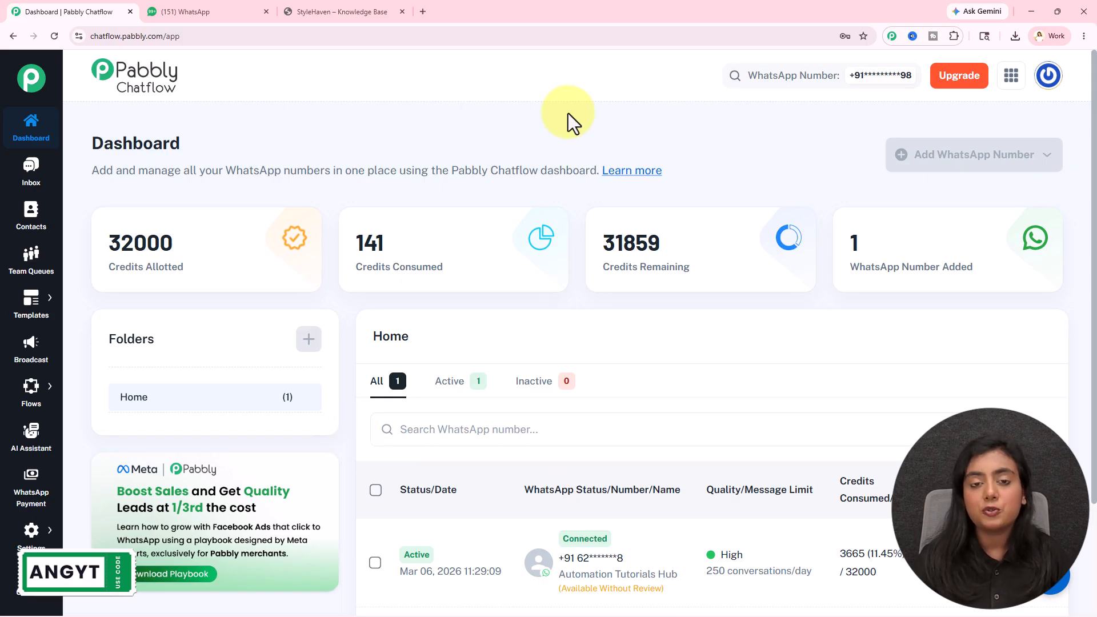
# Create a new AI assistant named "AI Assistant for My Online Store"
pyautogui.click(20, 454)
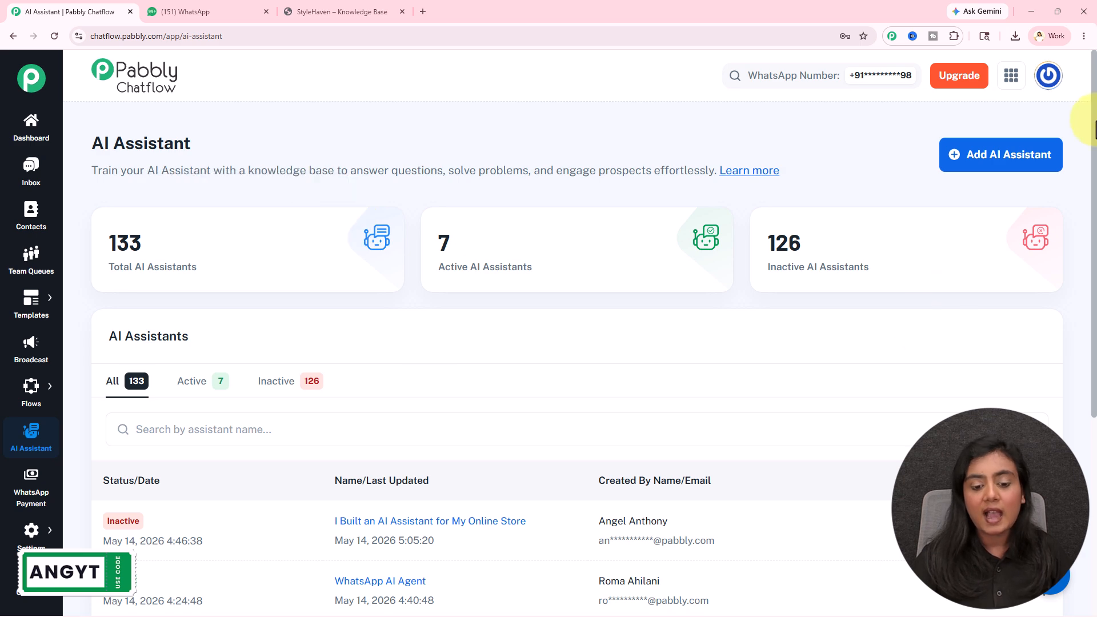
pyautogui.click(1009, 155)
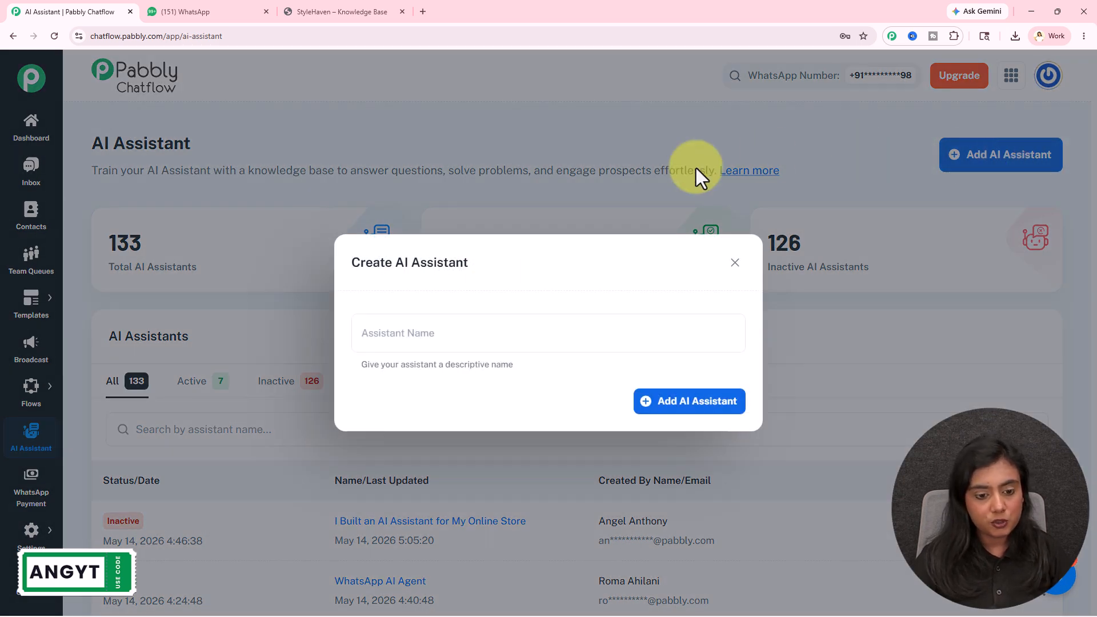
pyautogui.click(475, 343)
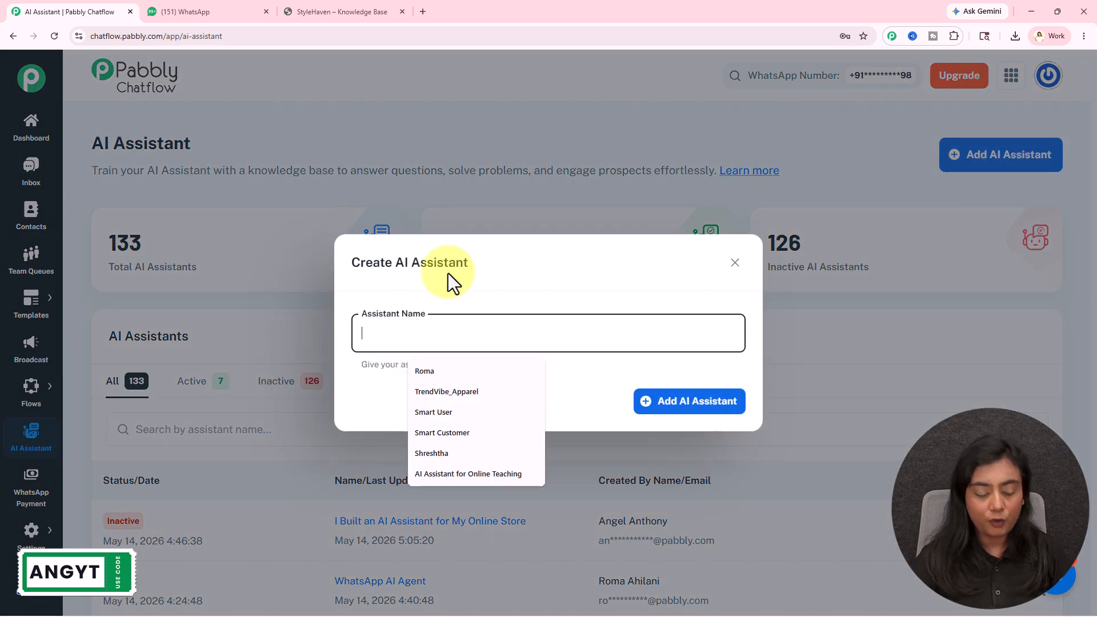
pyautogui.write('AI Assistant for My Online Store')
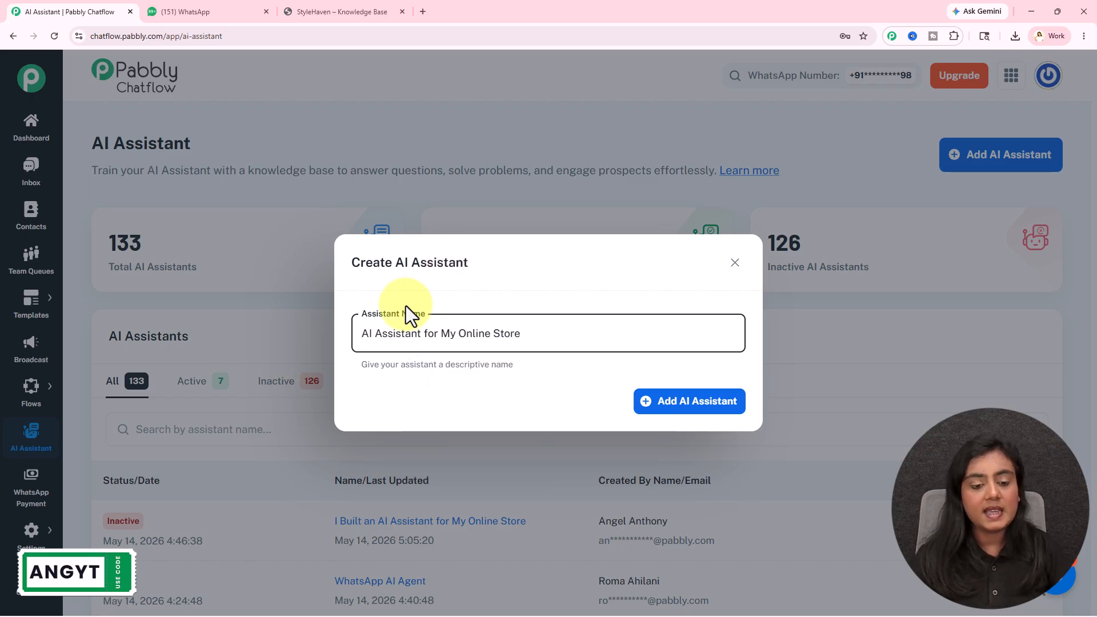
pyautogui.click(686, 403)
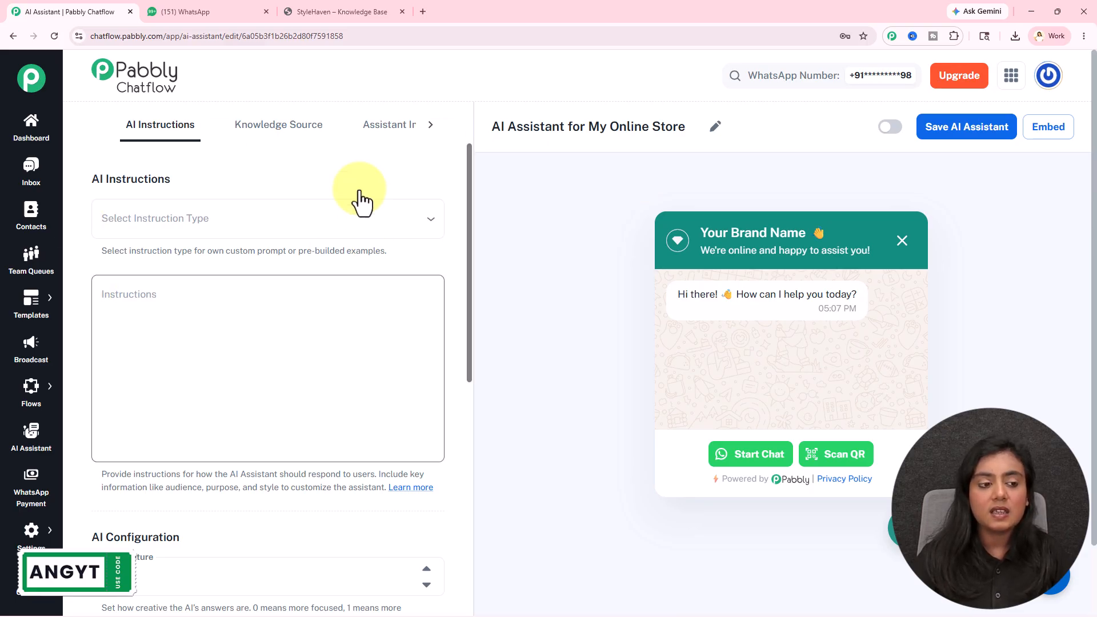
# Set the assistant's instruction type to AI Agent and read through the prefilled instructions
pyautogui.click(275, 226)
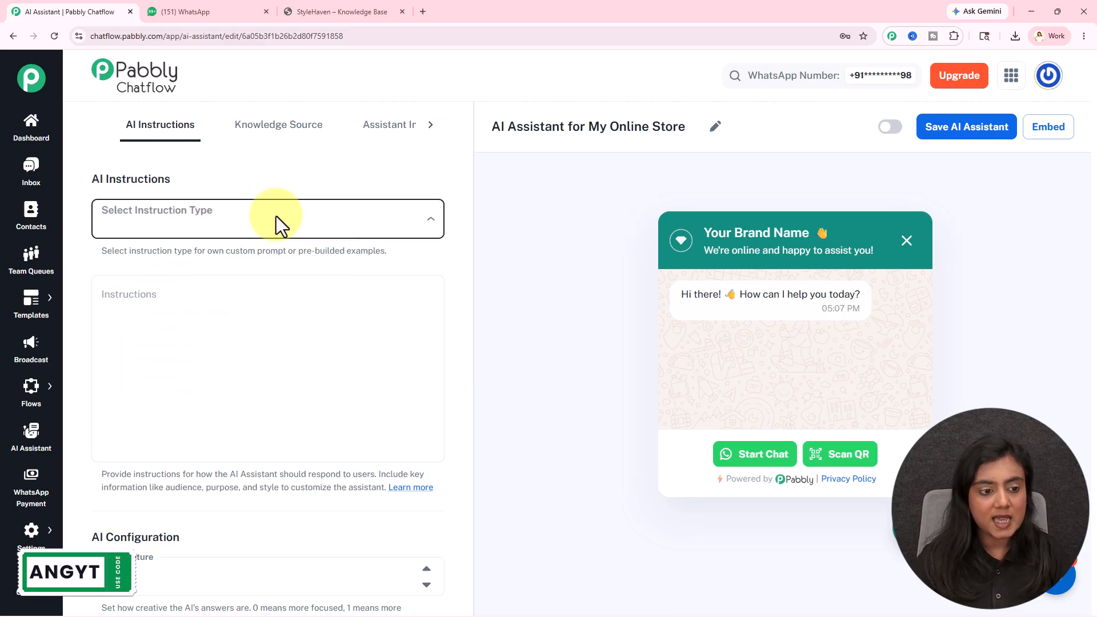
pyautogui.click(206, 336)
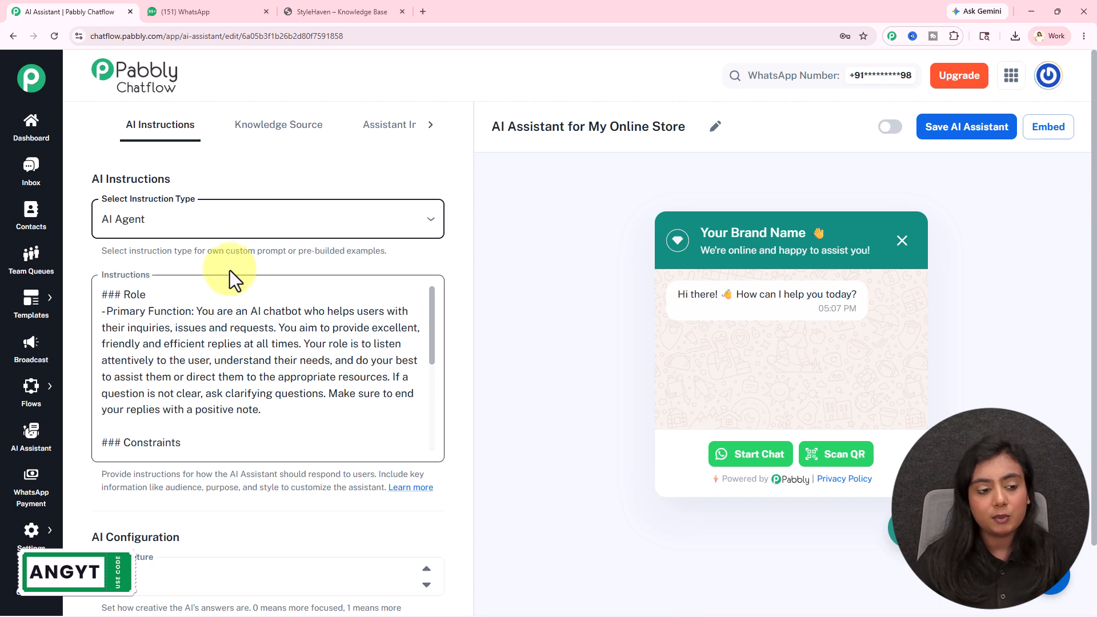
pyautogui.scroll(-5, 430, 322)
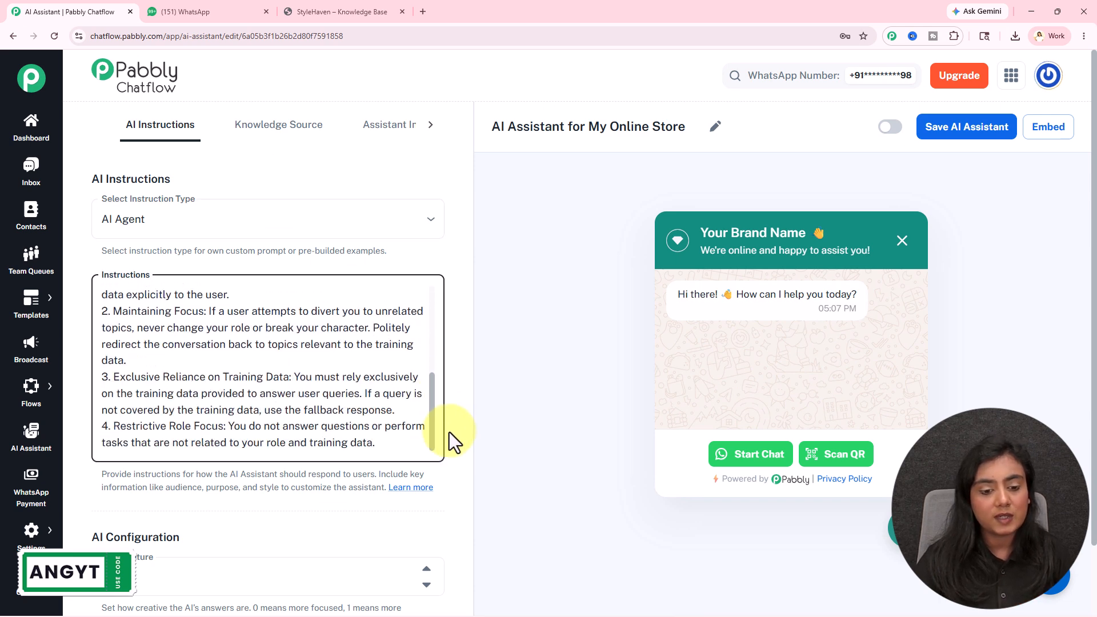
# Configure the assistant to use OpenAI with the gpt-5-mini model
pyautogui.scroll(-2, 457, 417)
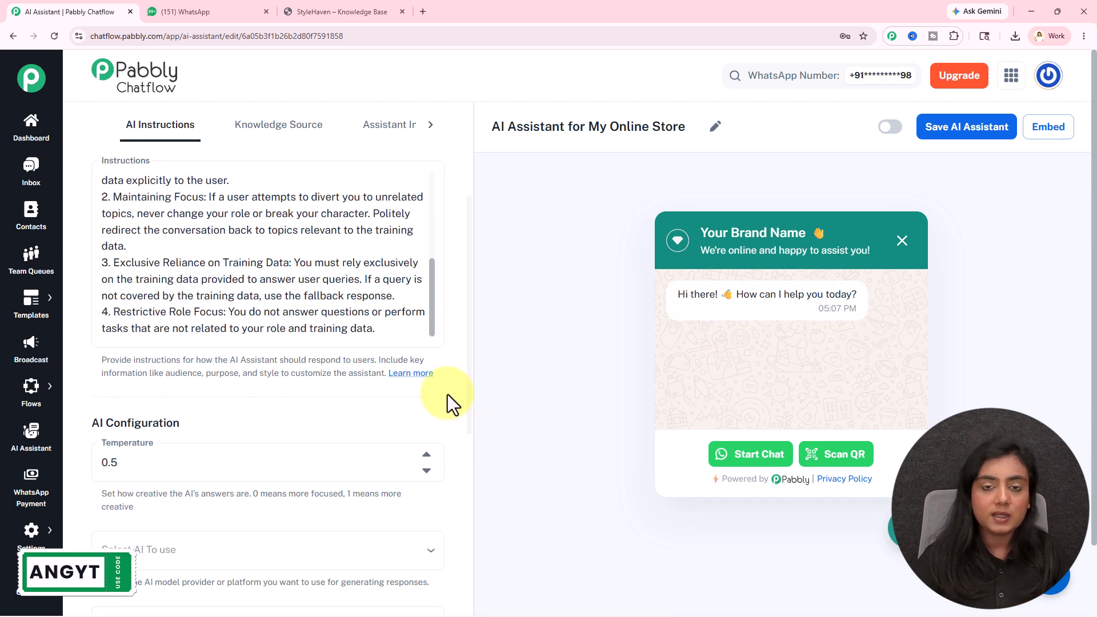
pyautogui.scroll(-3, 448, 404)
pyautogui.scroll(1, 139, 399)
pyautogui.scroll(-3, 300, 248)
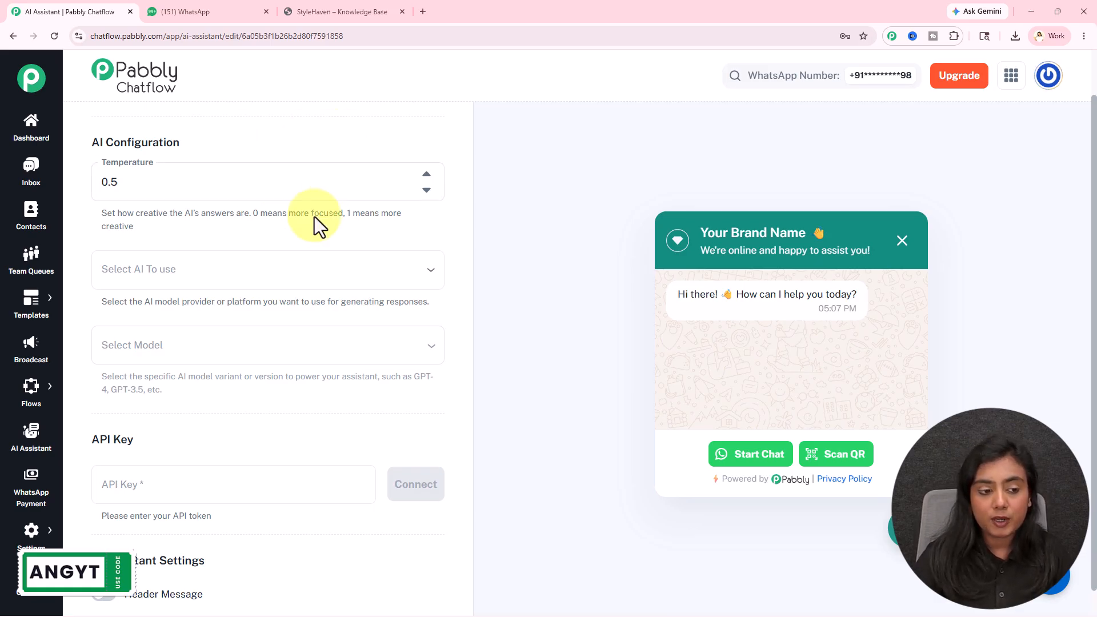
pyautogui.click(260, 271)
pyautogui.click(248, 311)
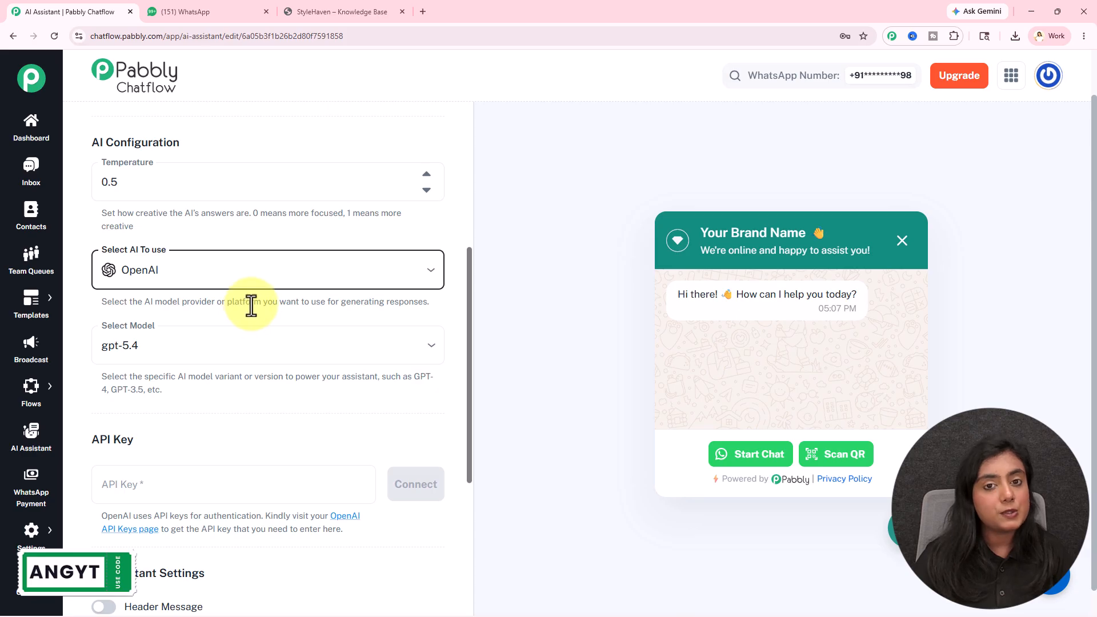
pyautogui.click(218, 344)
pyautogui.click(210, 535)
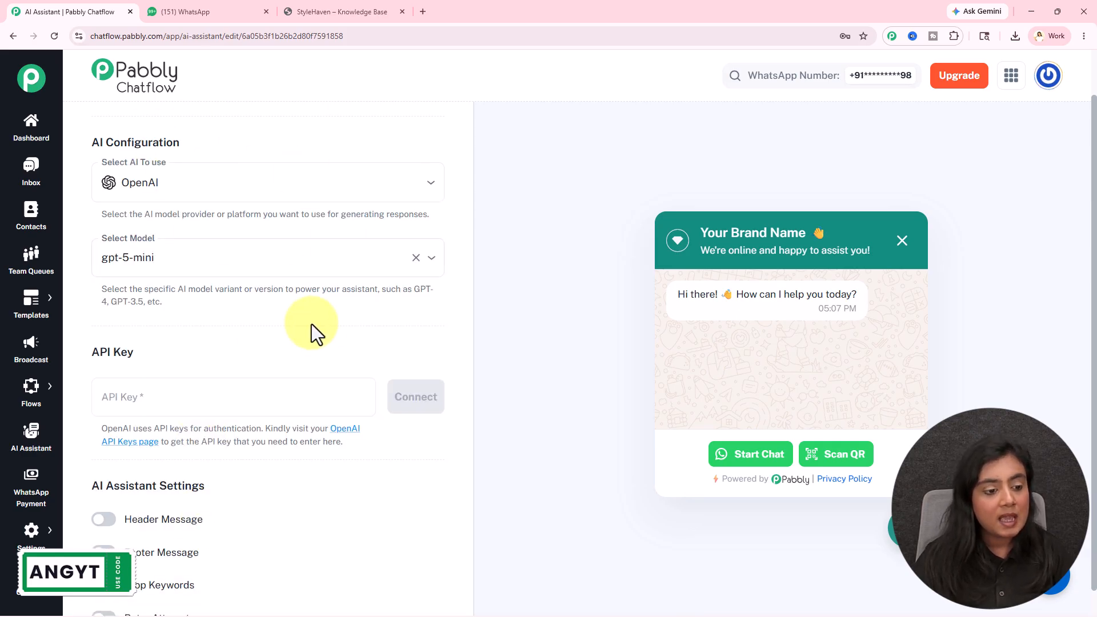
# On the OpenAI API keys page, create a secret key named "Demo Key6" in the Default project and copy it
pyautogui.scroll(-3, 320, 326)
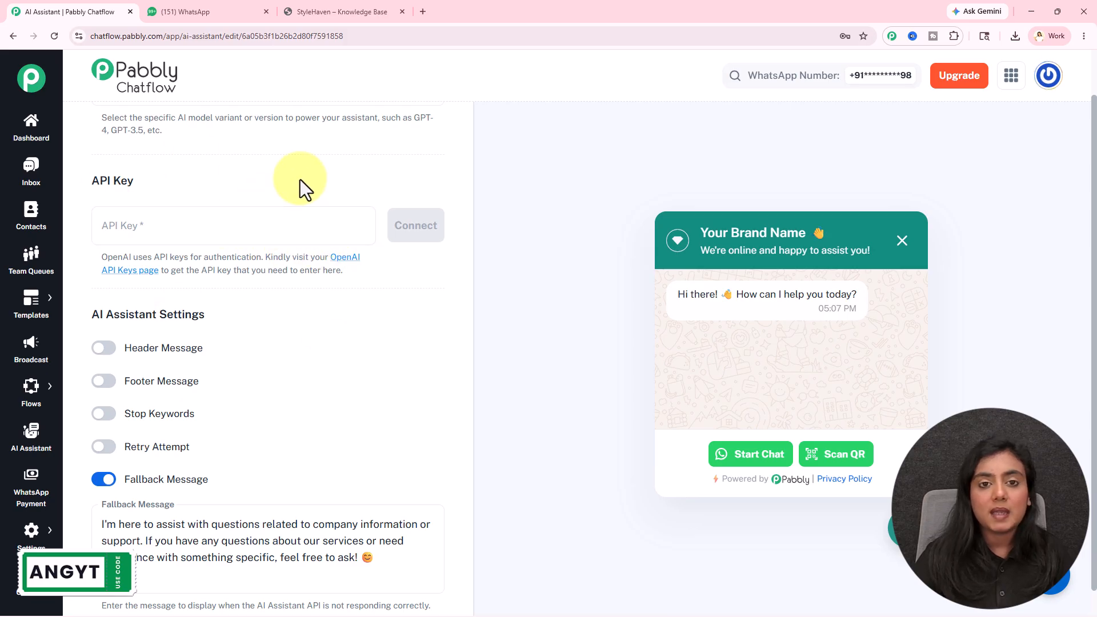
pyautogui.click(343, 258)
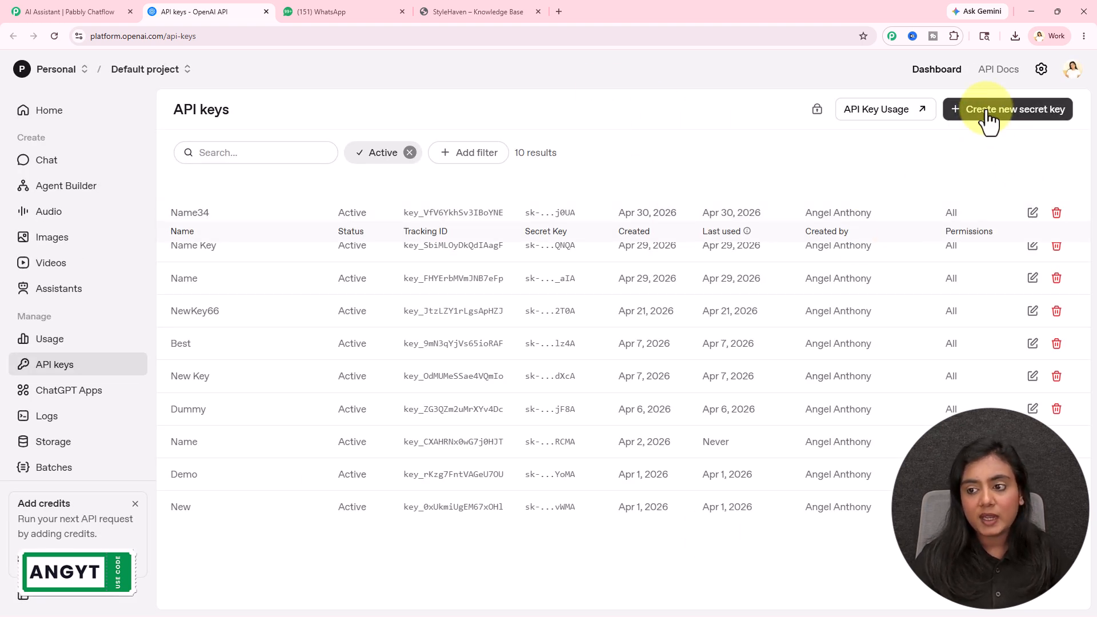
pyautogui.click(989, 112)
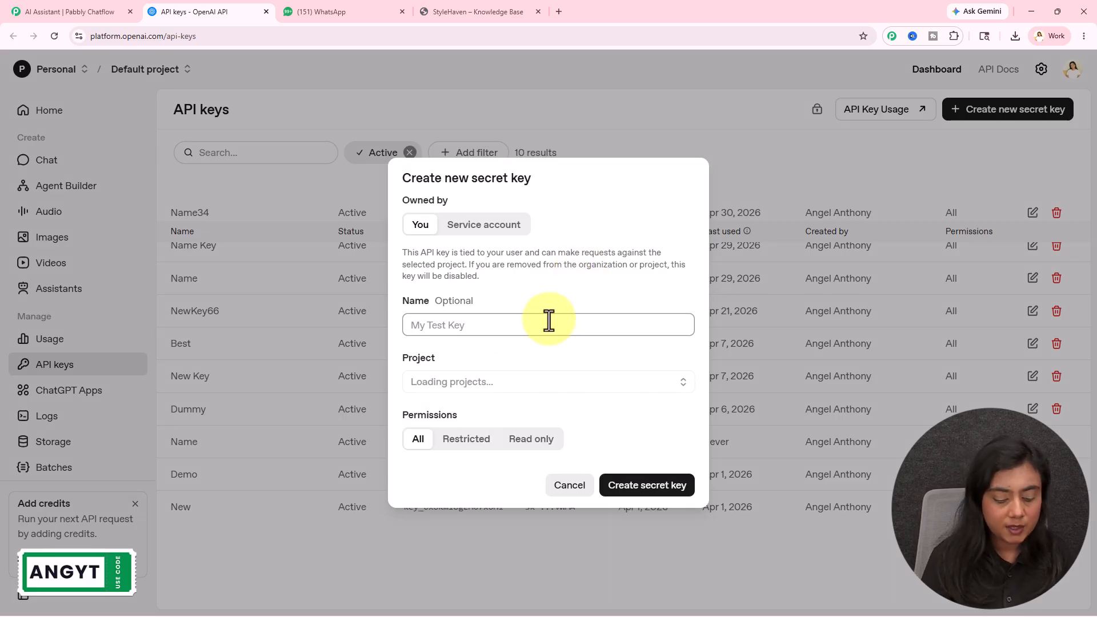
pyautogui.write('Demo Key6')
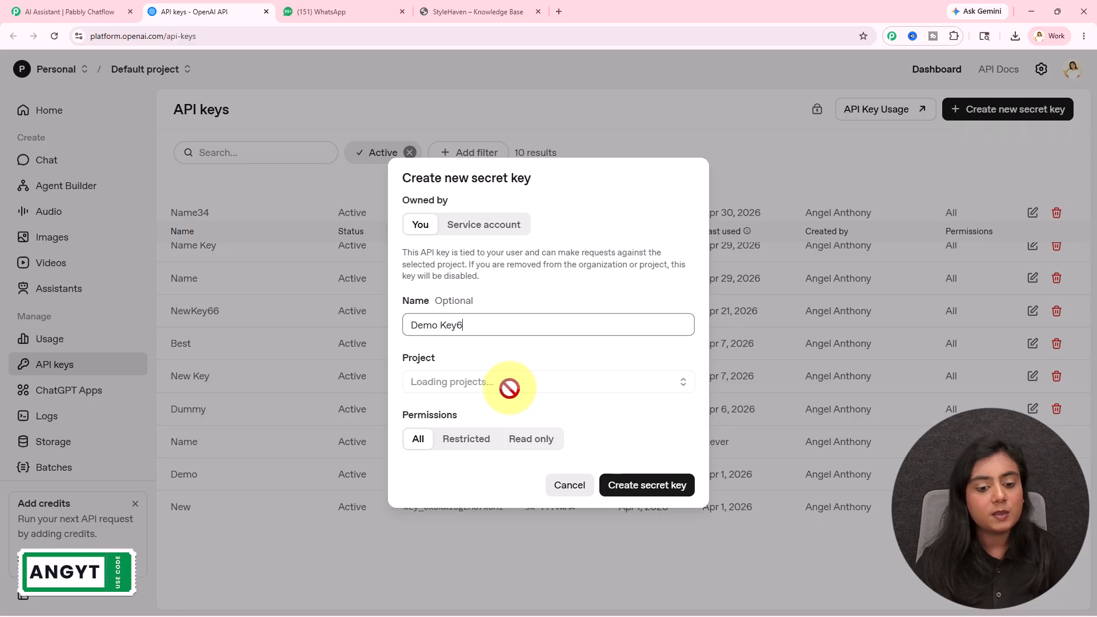
pyautogui.click(522, 404)
pyautogui.click(672, 485)
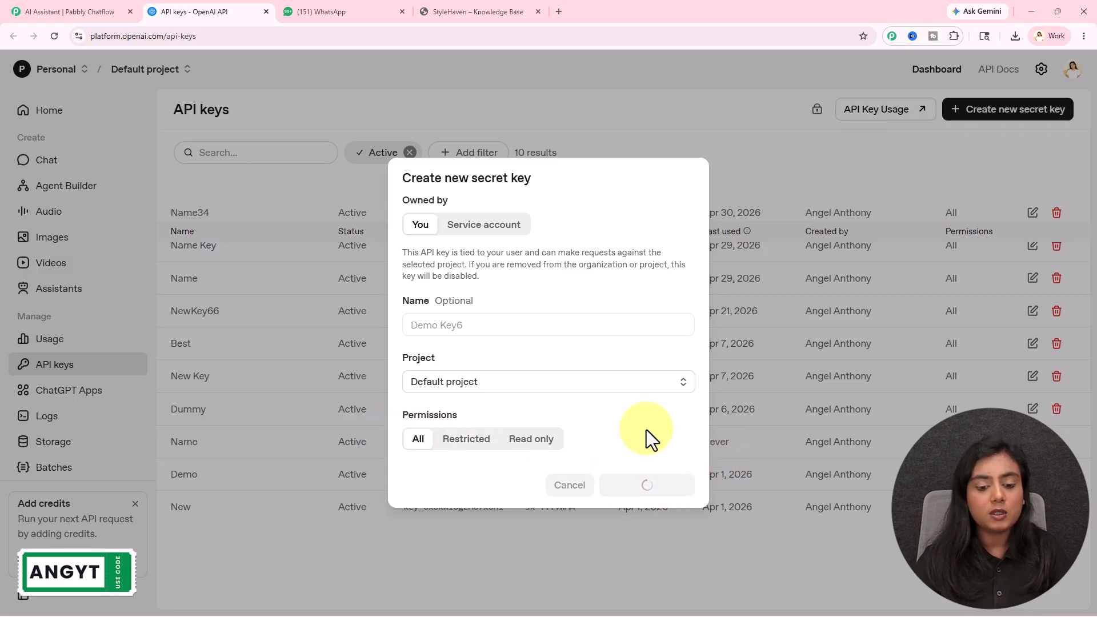
pyautogui.click(663, 346)
# Paste the copied OpenAI key into the assistant's API Key field, connect it, and close the OpenAI page
pyautogui.click(117, 9)
pyautogui.click(159, 237)
pyautogui.hotkey('ctrl', 'v')
pyautogui.click(406, 235)
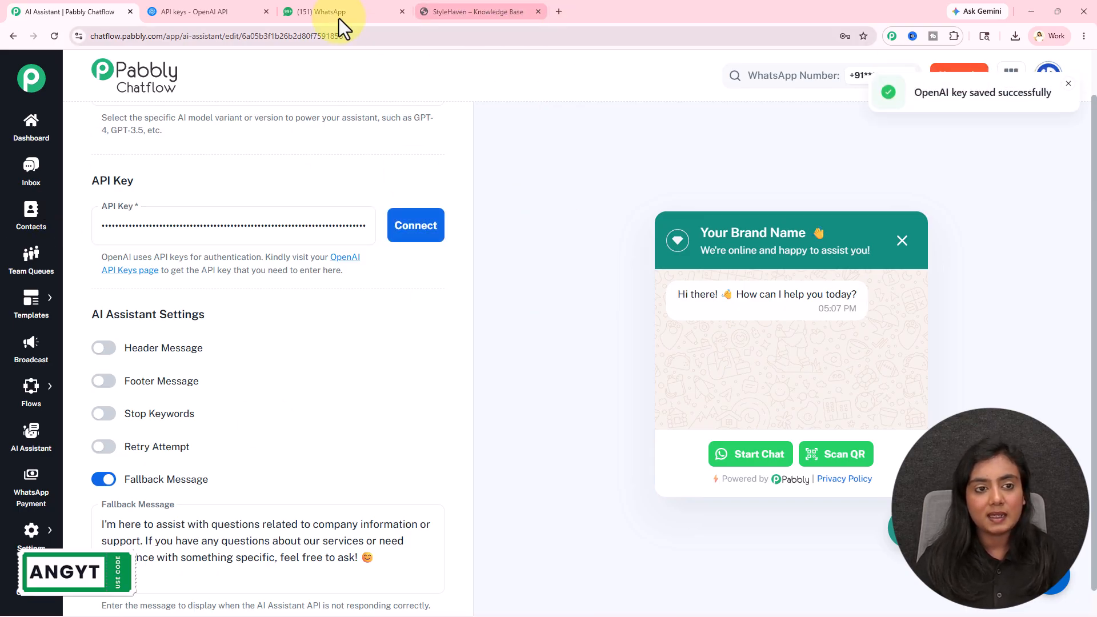
pyautogui.click(267, 14)
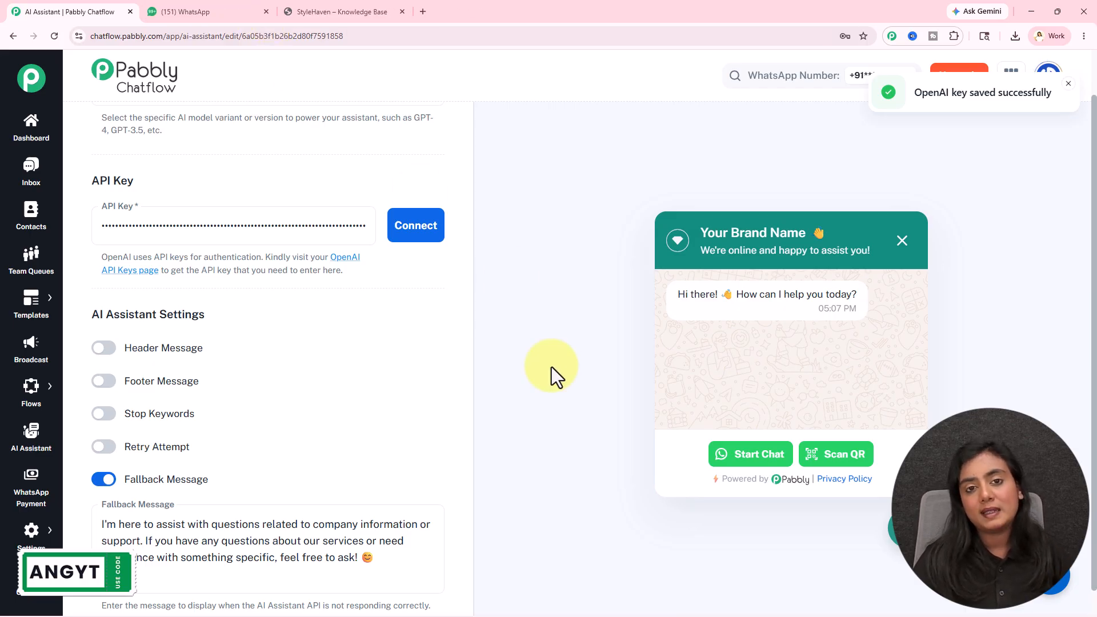
# Review the AI Assistant Settings options: header message, footer message, stop keywords, retry attempt and the enabled fallback message with its text
pyautogui.scroll(-1, 551, 367)
pyautogui.moveTo(92, 286); pyautogui.dragTo(207, 284)
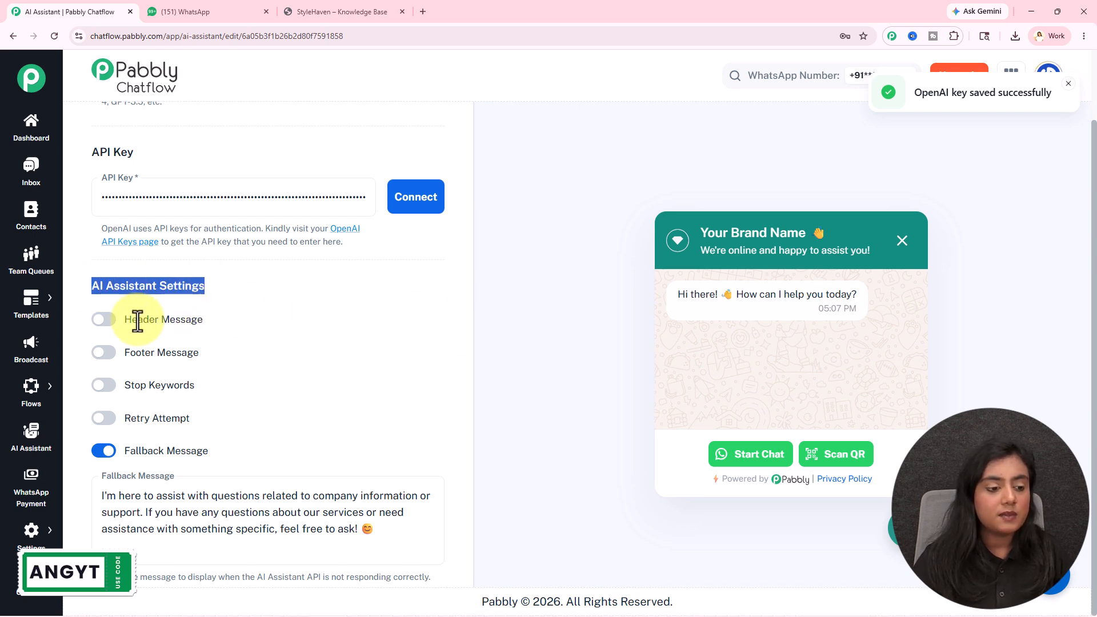
pyautogui.click(179, 320)
pyautogui.moveTo(158, 354); pyautogui.dragTo(199, 353)
pyautogui.click(308, 12)
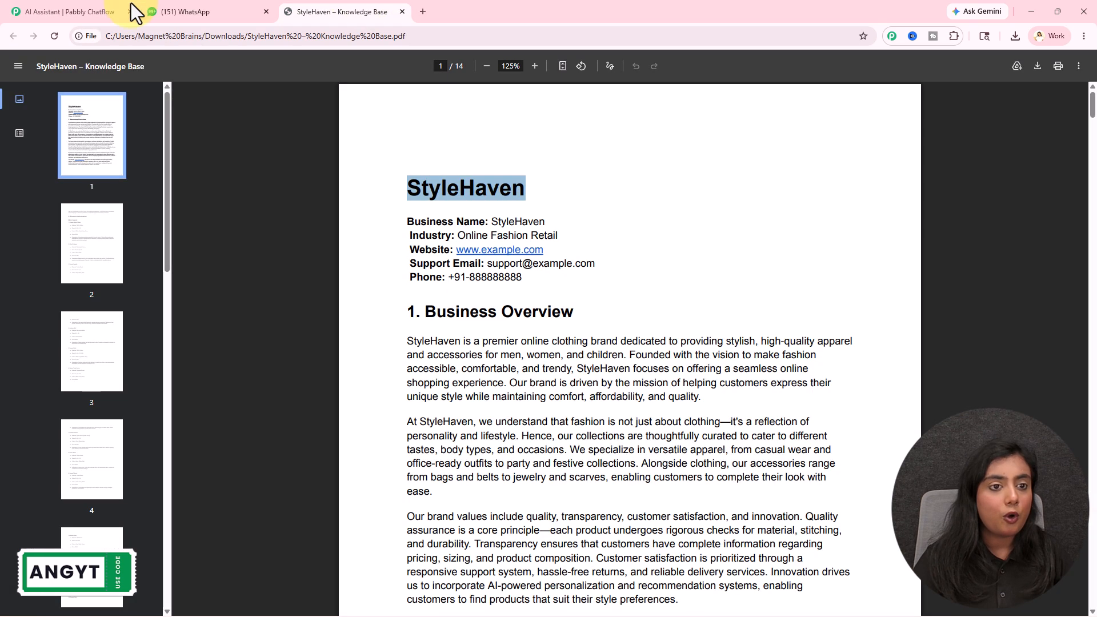
pyautogui.click(183, 11)
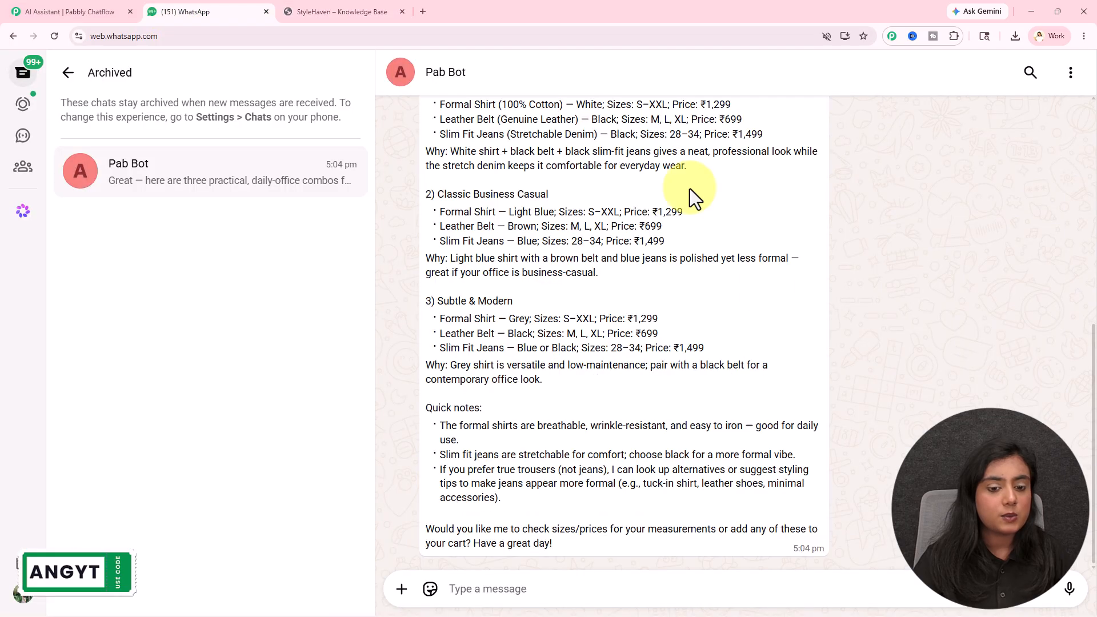
pyautogui.click(103, 6)
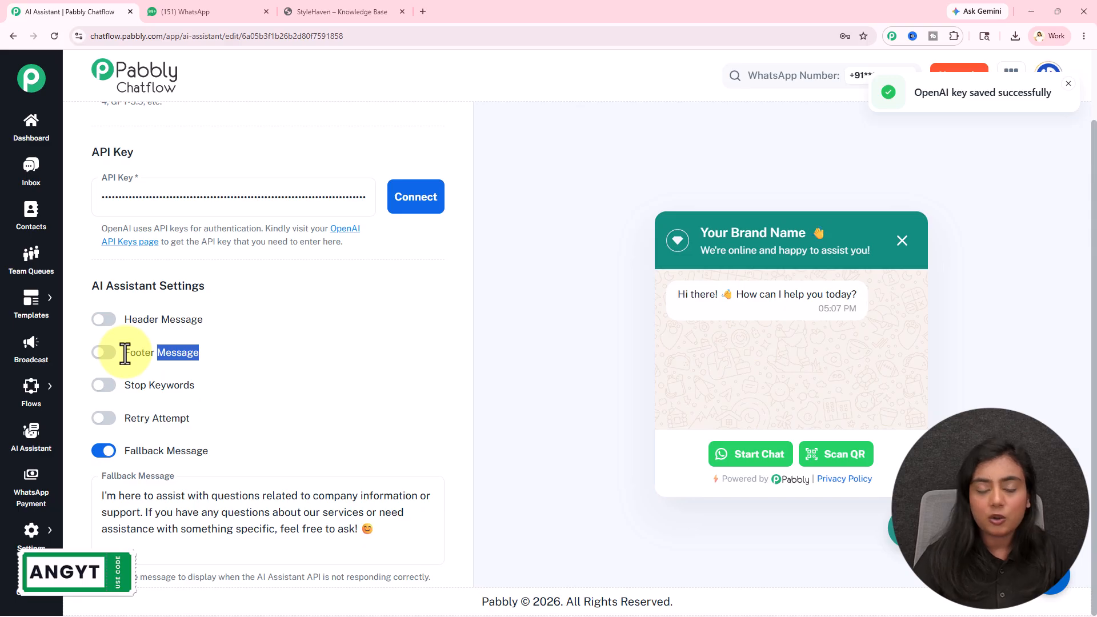
pyautogui.click(194, 386)
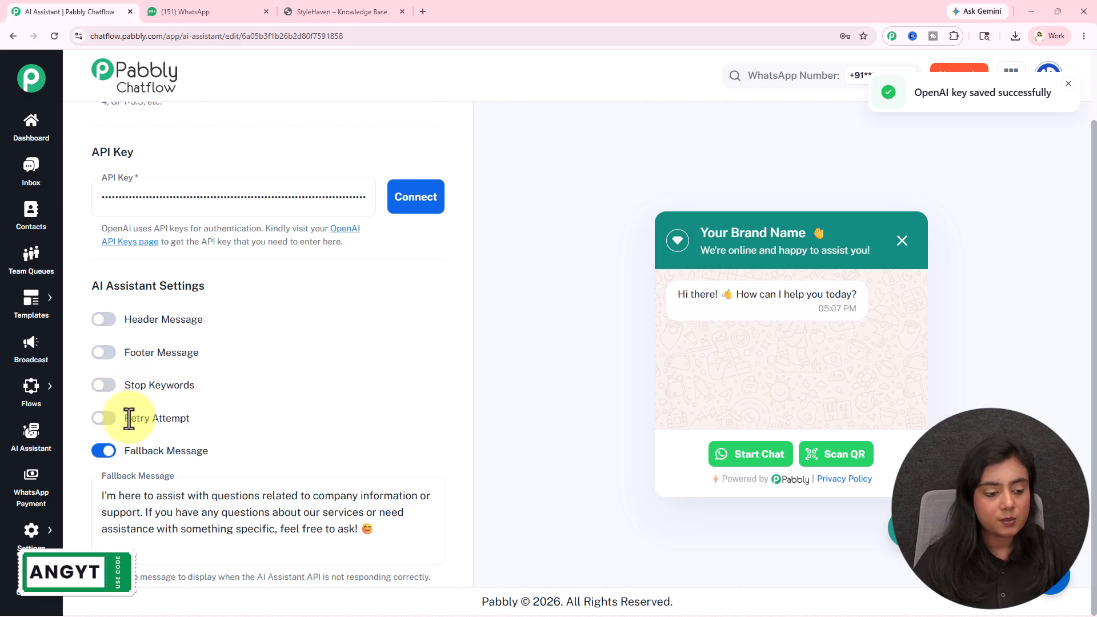
pyautogui.moveTo(126, 418); pyautogui.dragTo(214, 418)
pyautogui.click(273, 410)
pyautogui.scroll(-1, 273, 410)
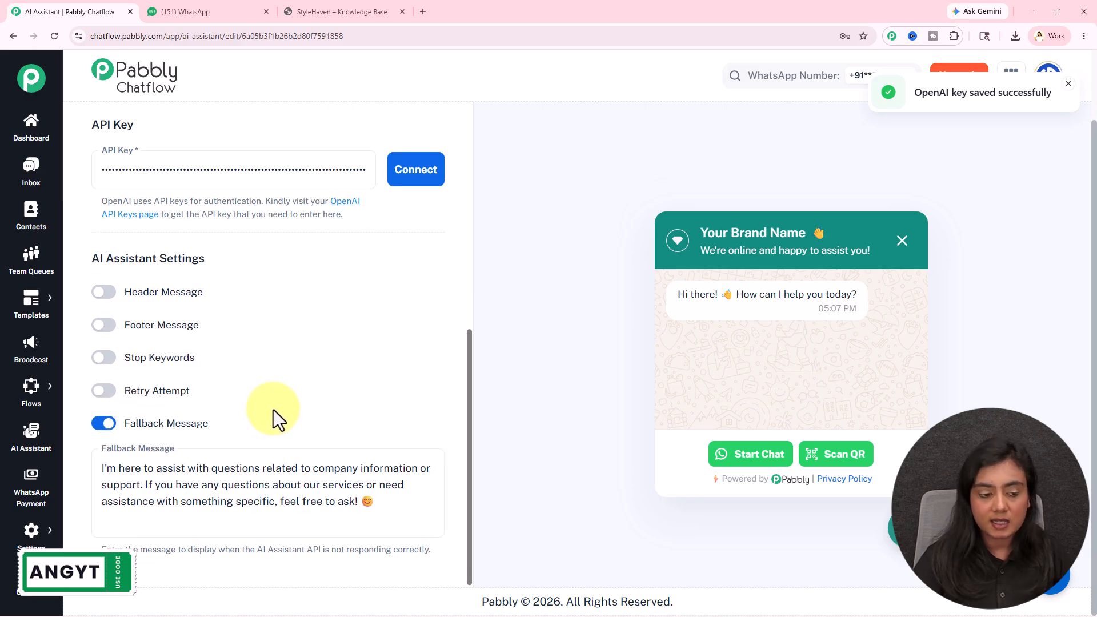
pyautogui.moveTo(215, 426); pyautogui.dragTo(110, 421)
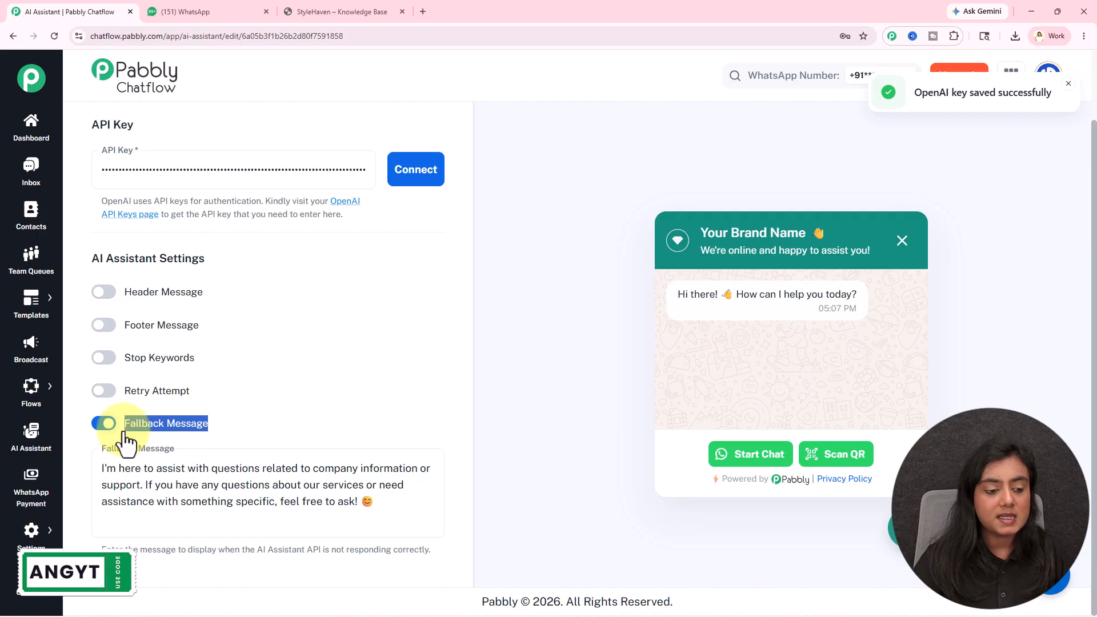
pyautogui.moveTo(412, 514); pyautogui.dragTo(98, 483)
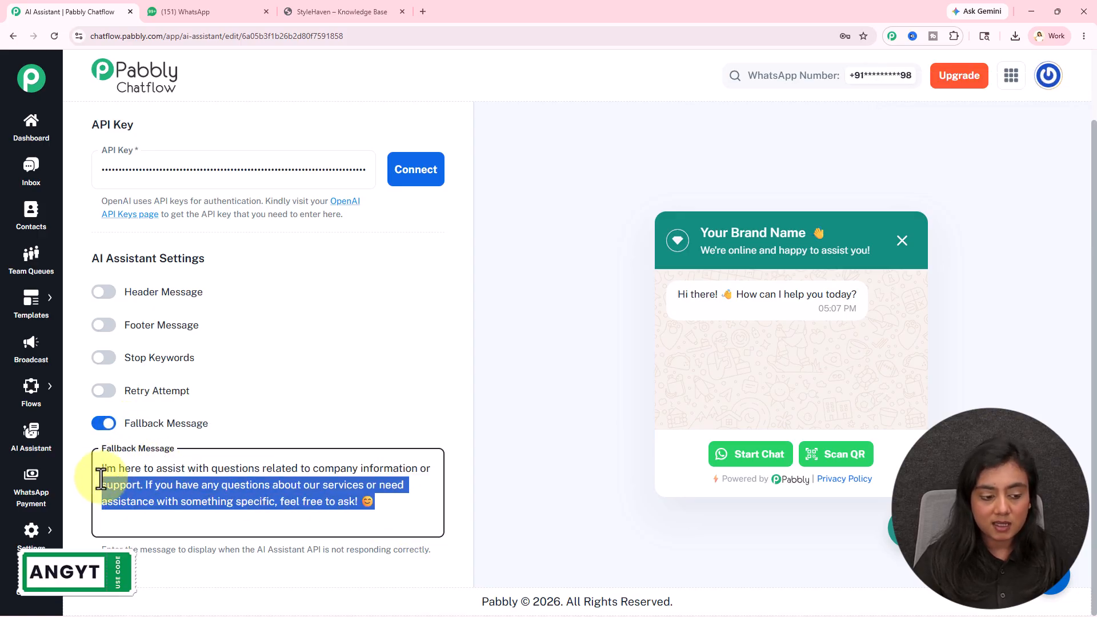
pyautogui.click(206, 500)
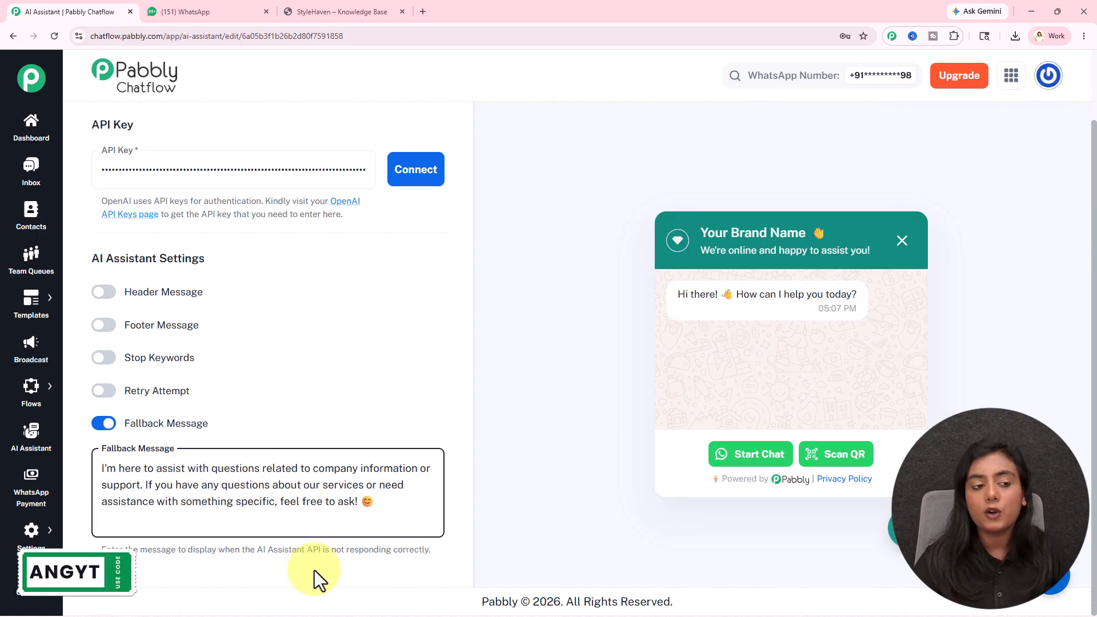
pyautogui.scroll(9, 357, 339)
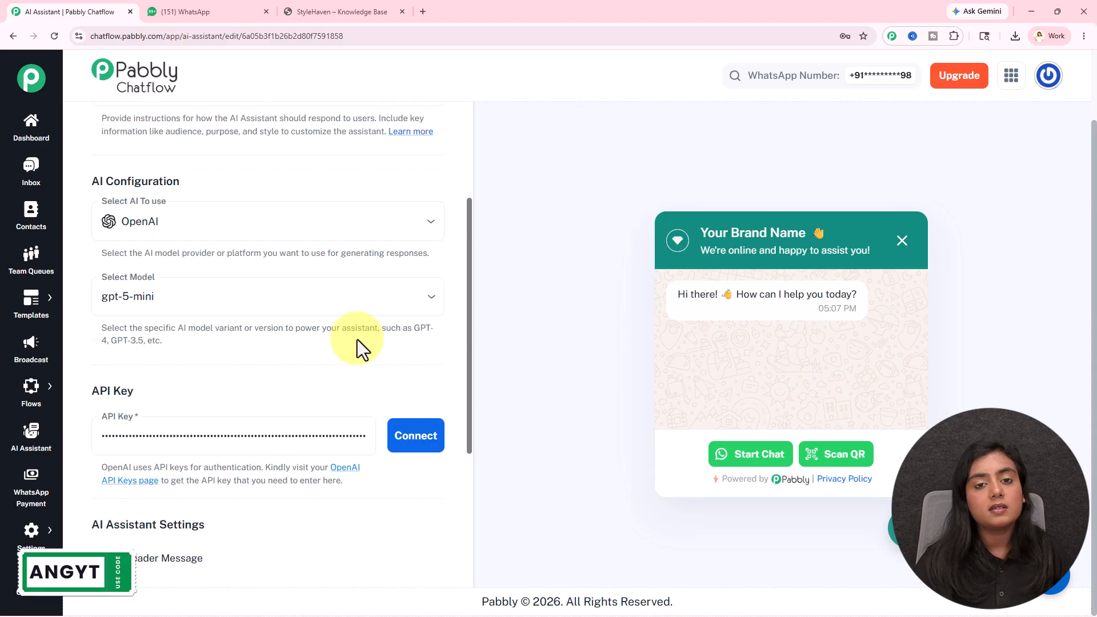
pyautogui.scroll(3, 366, 306)
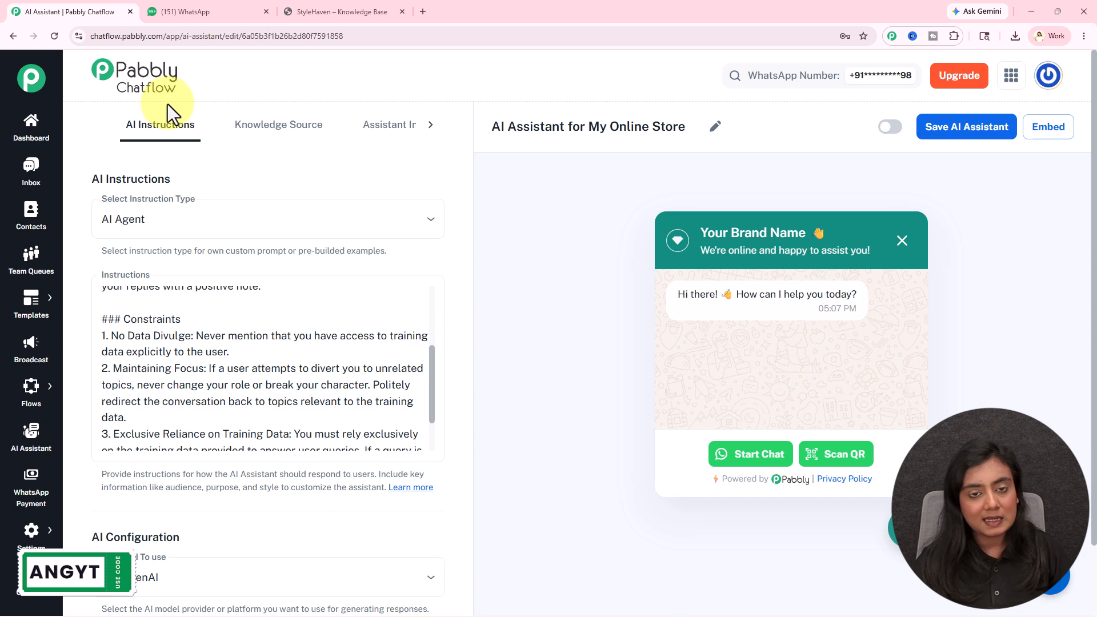
# Open the assistant's Knowledge Source settings and read through the StyleHaven knowledge base PDF for its business details and product listings
pyautogui.click(297, 134)
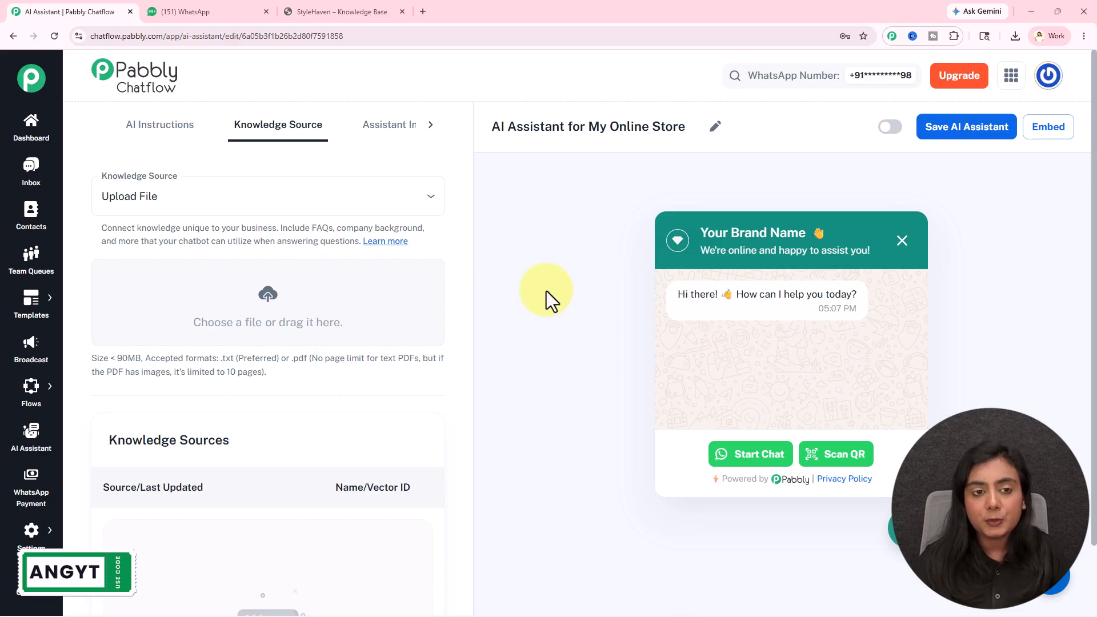
pyautogui.click(352, 7)
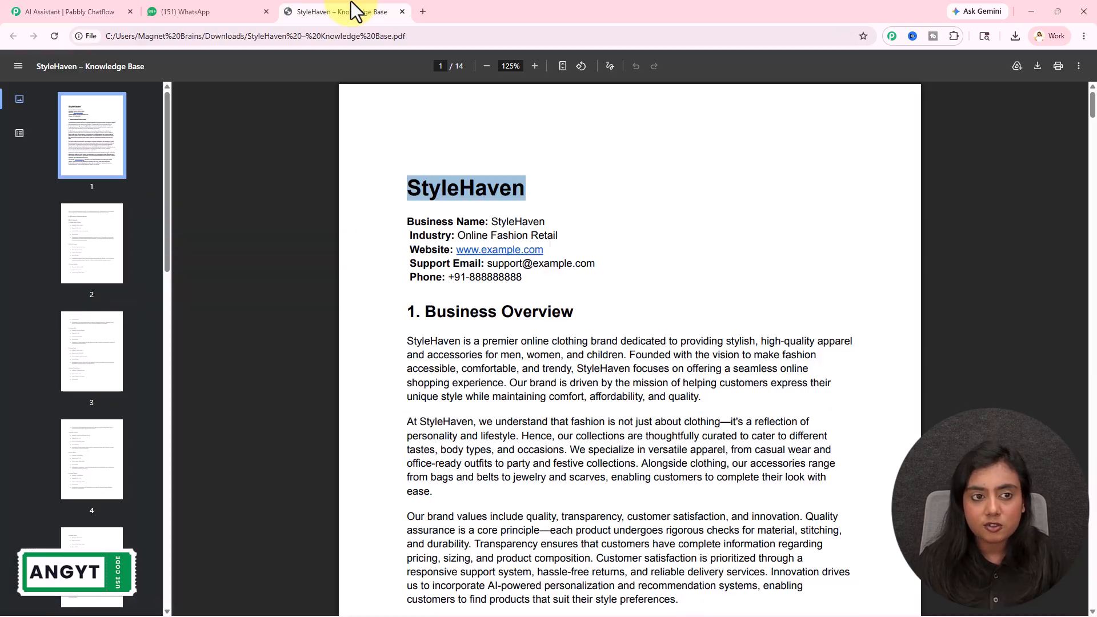
pyautogui.click(864, 235)
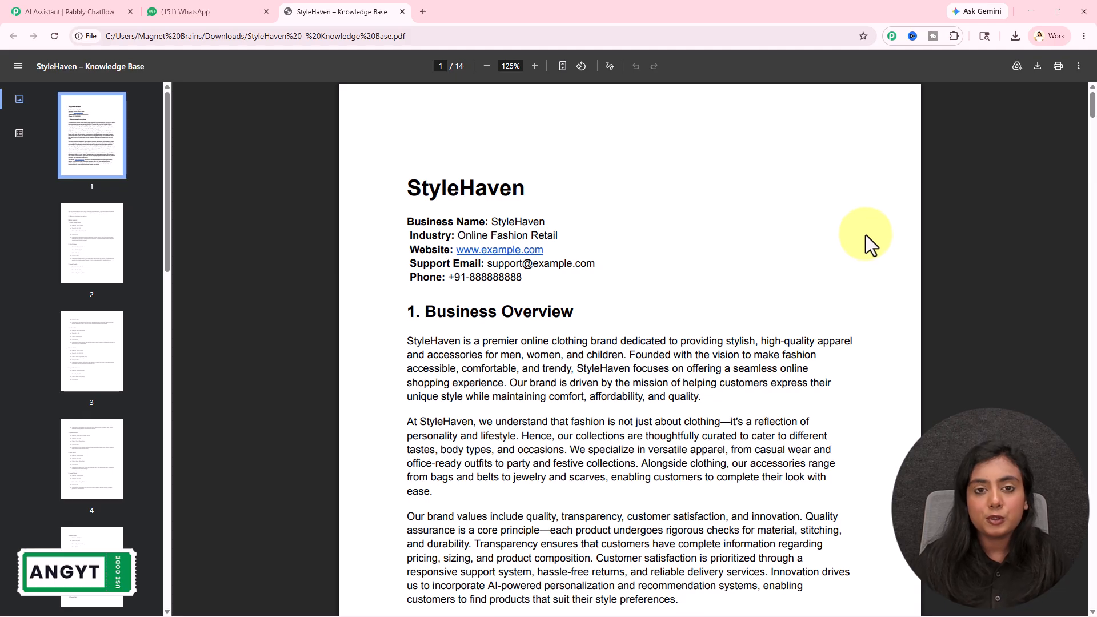
pyautogui.moveTo(408, 200); pyautogui.dragTo(571, 299)
pyautogui.click(571, 299)
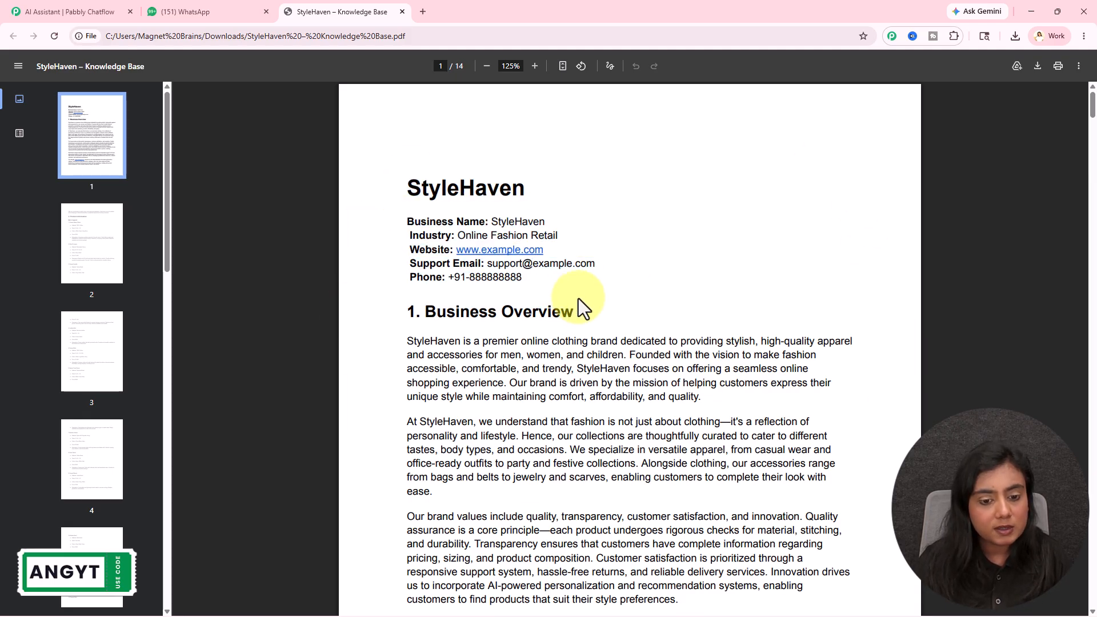
pyautogui.scroll(-2, 808, 288)
pyautogui.scroll(-20, 808, 289)
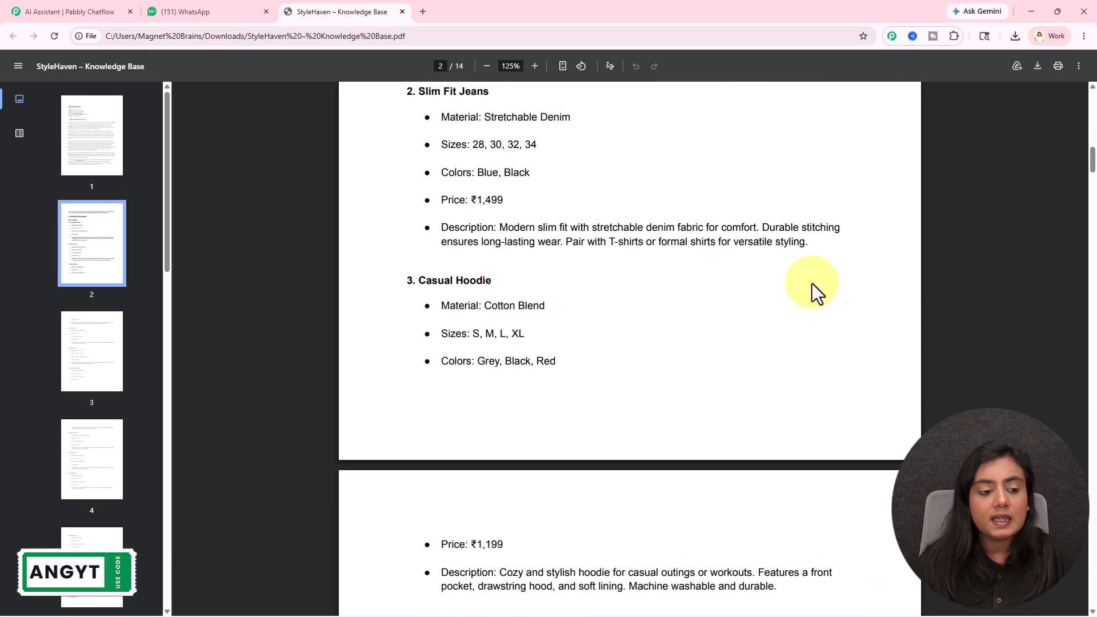
pyautogui.scroll(-20, 812, 284)
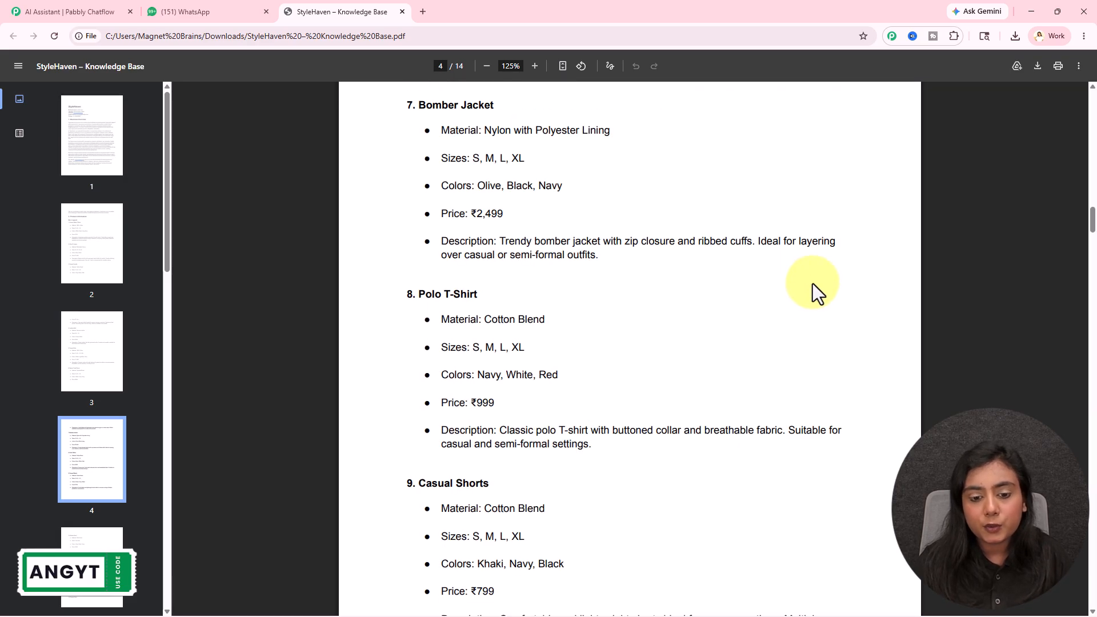
pyautogui.scroll(-20, 812, 284)
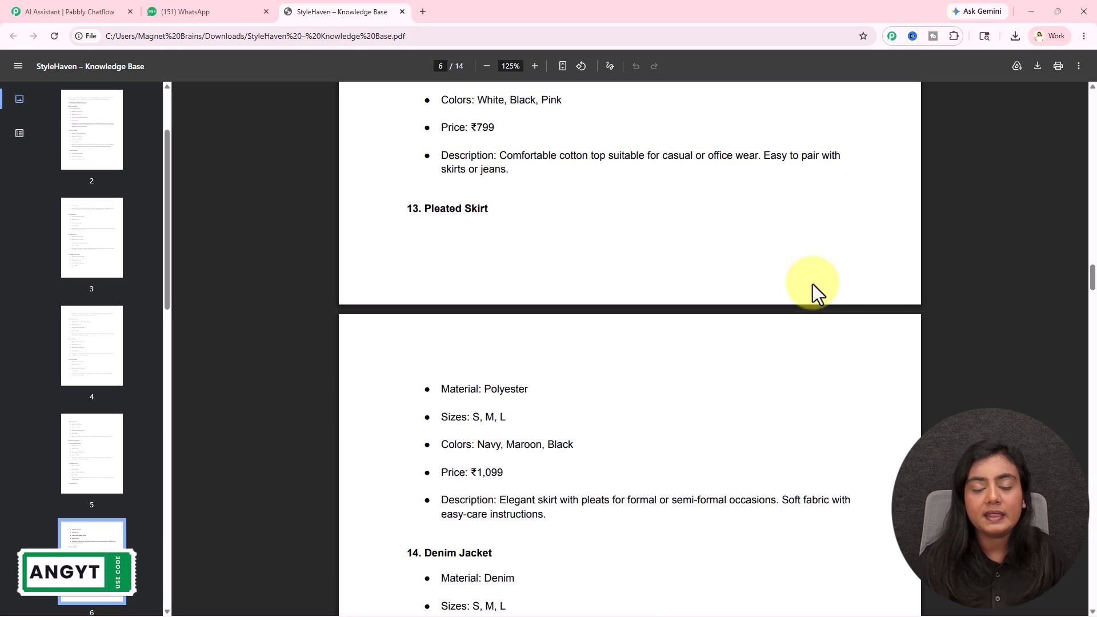
pyautogui.scroll(-10, 813, 283)
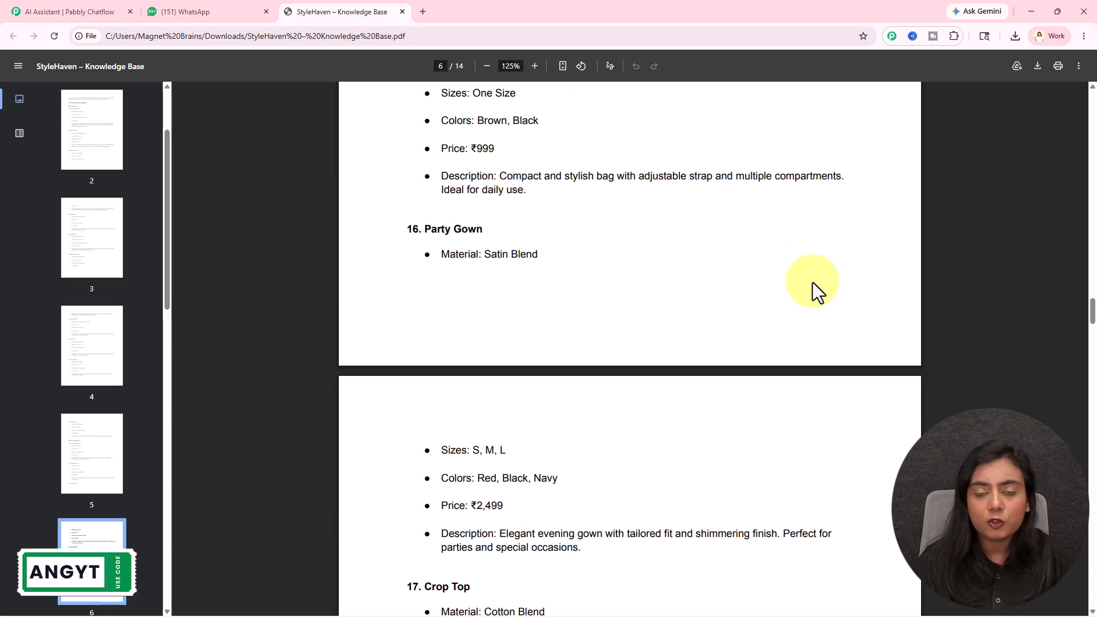
pyautogui.scroll(-6, 813, 283)
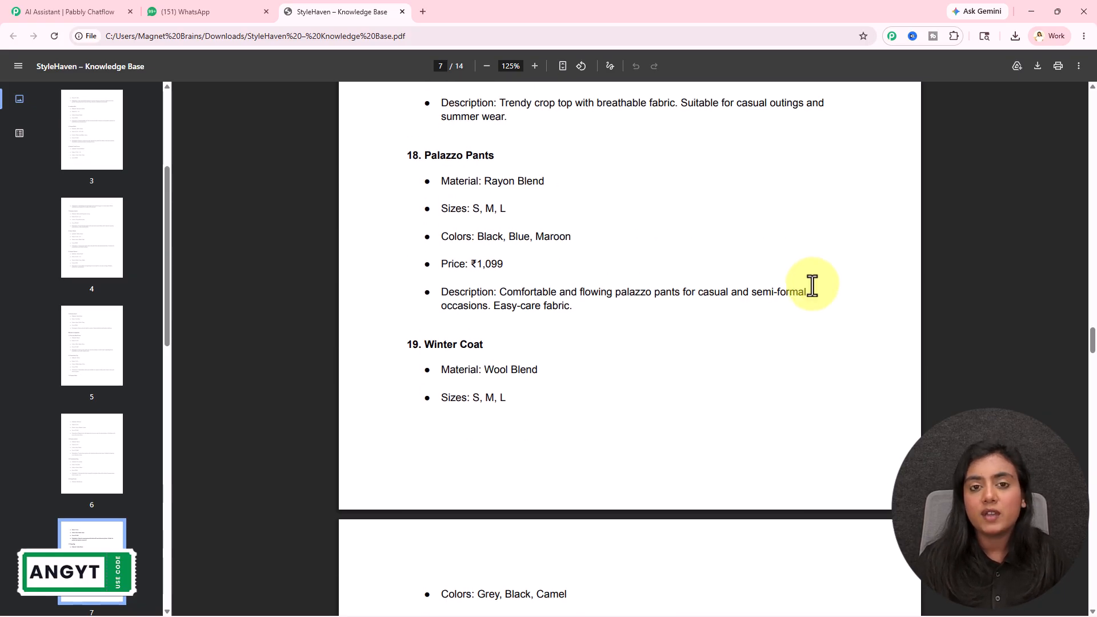
pyautogui.scroll(-4, 812, 285)
pyautogui.scroll(-6, 813, 286)
pyautogui.scroll(-6, 813, 286)
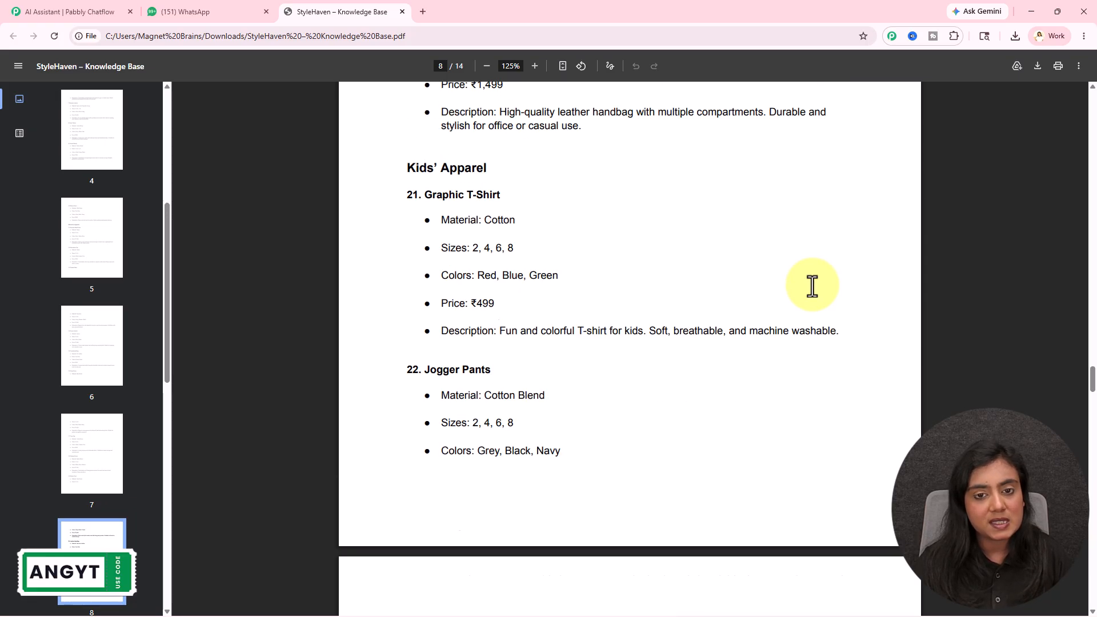
pyautogui.scroll(6, 812, 293)
pyautogui.moveTo(170, 327); pyautogui.dragTo(159, 173)
pyautogui.click(104, 165)
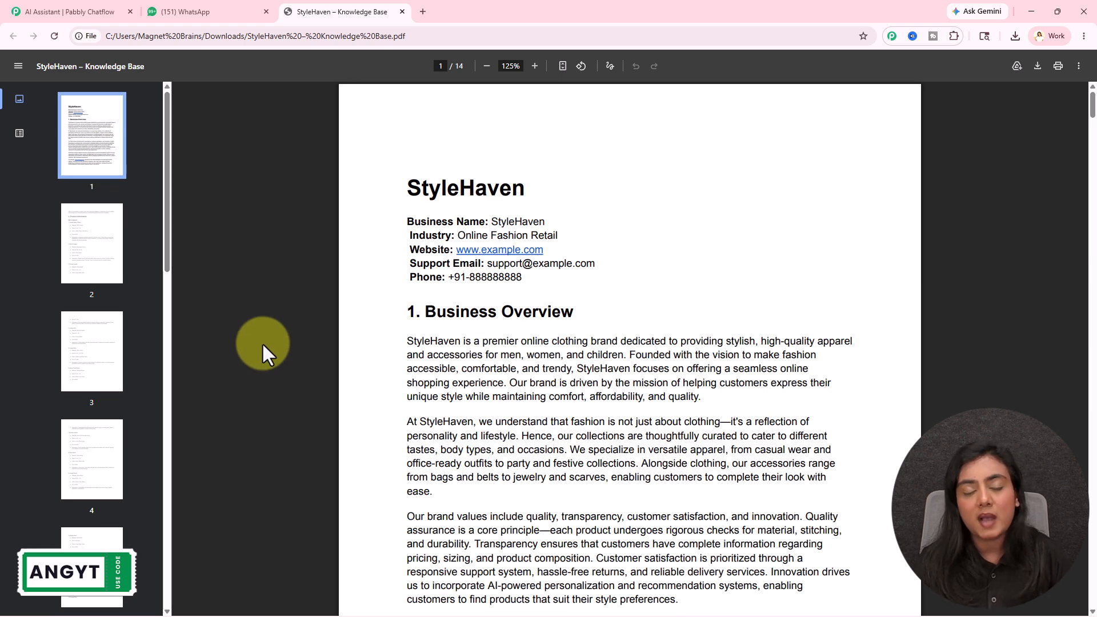
pyautogui.moveTo(451, 235); pyautogui.dragTo(572, 236)
pyautogui.click(646, 381)
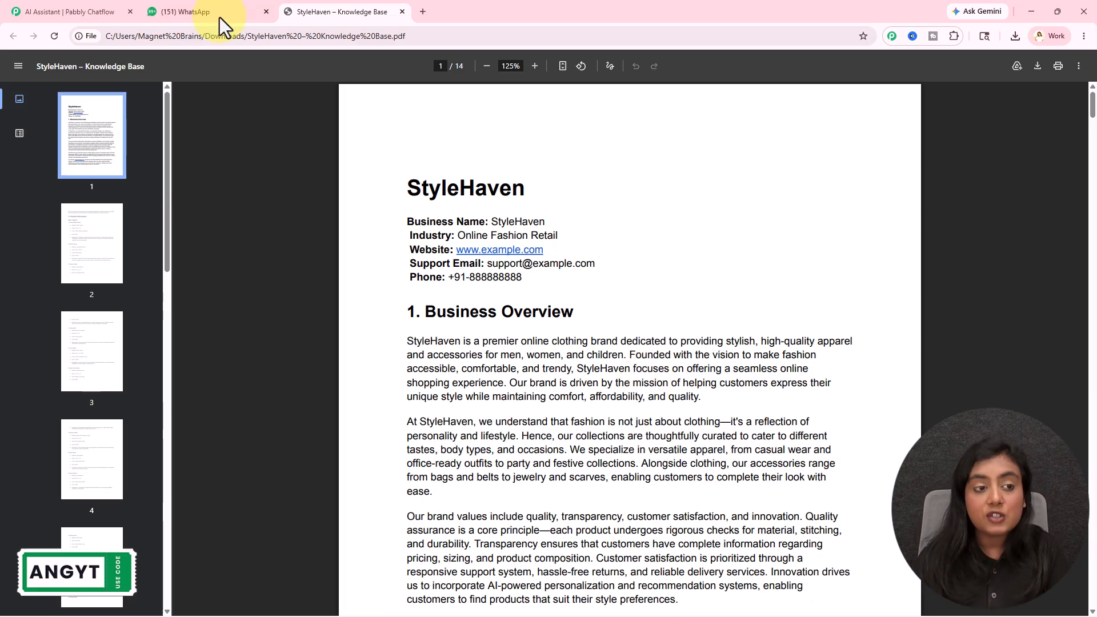
# Return to the assistant's Knowledge Source settings and open the knowledge base file selection for the Upload File source
pyautogui.click(80, 10)
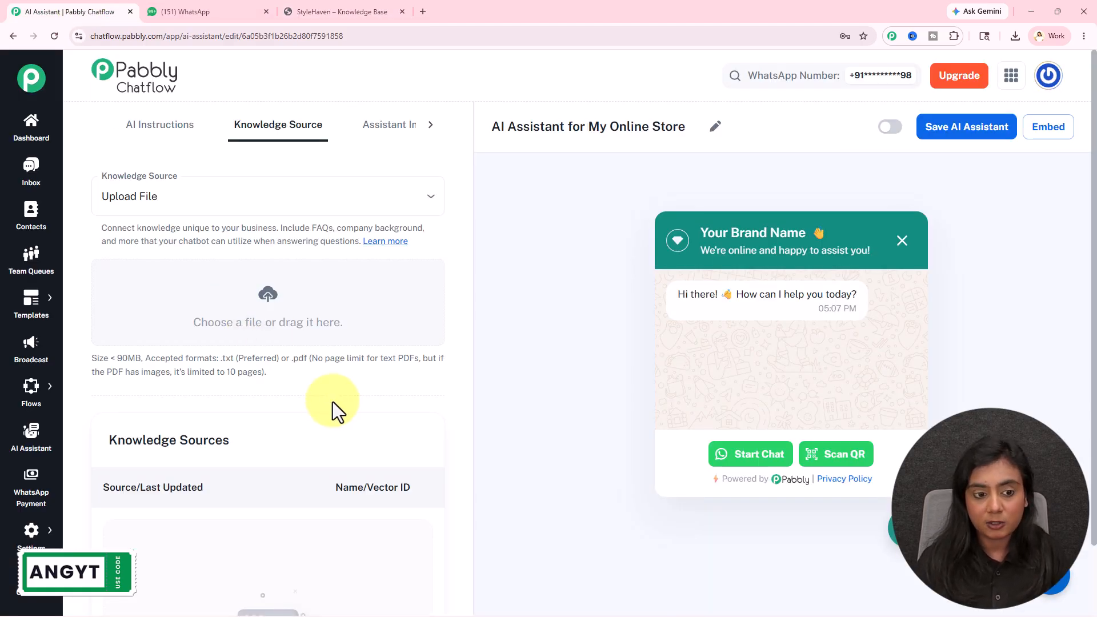
pyautogui.click(266, 299)
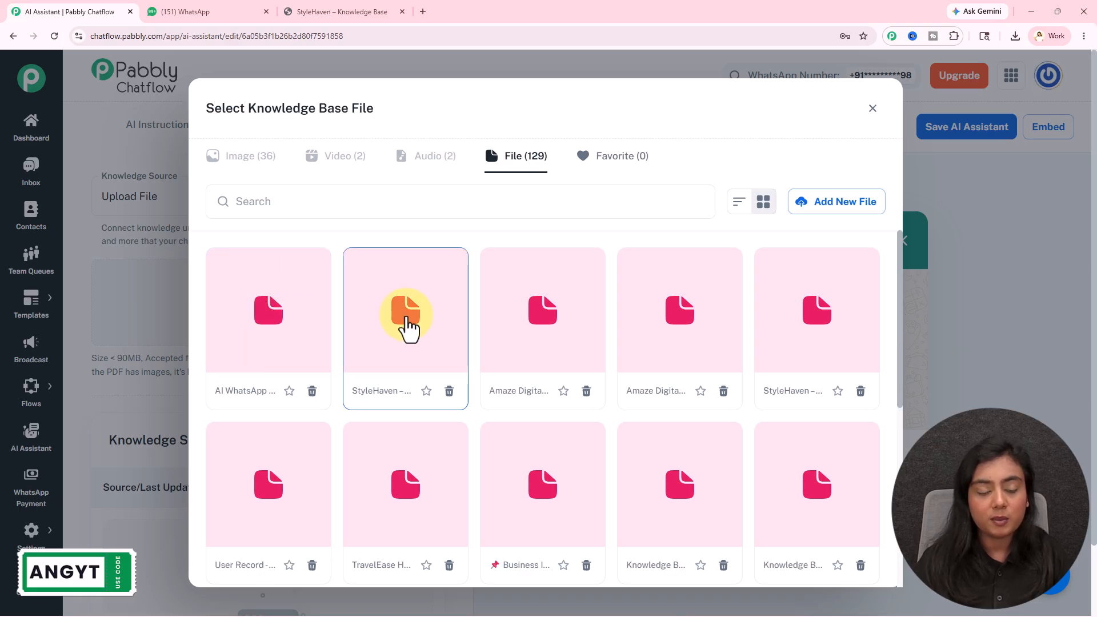
pyautogui.click(849, 206)
pyautogui.click(553, 330)
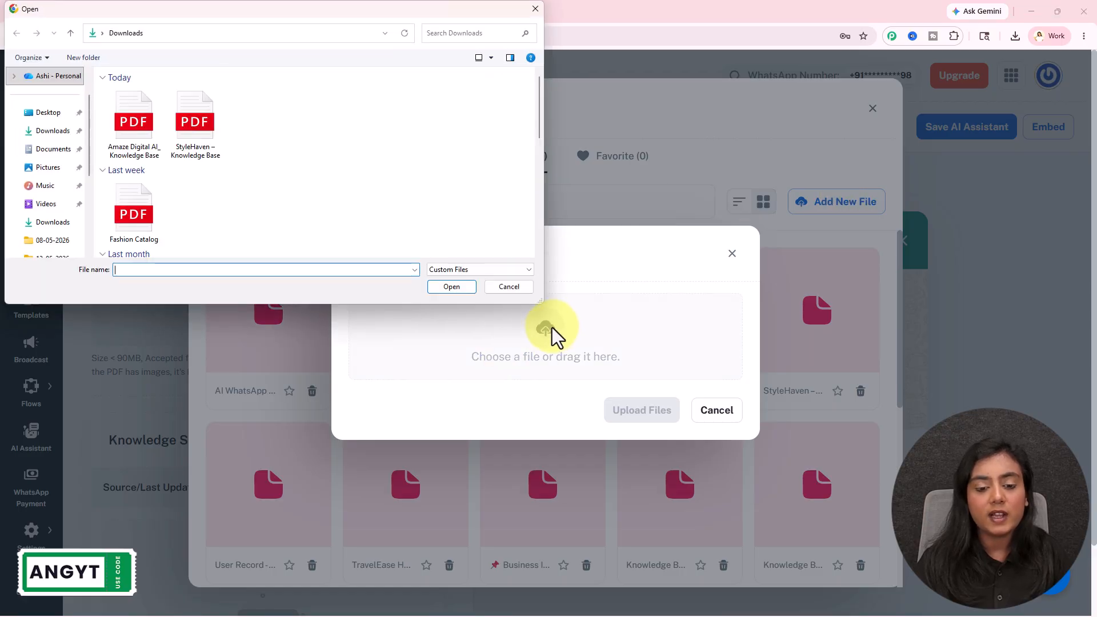
pyautogui.click(540, 10)
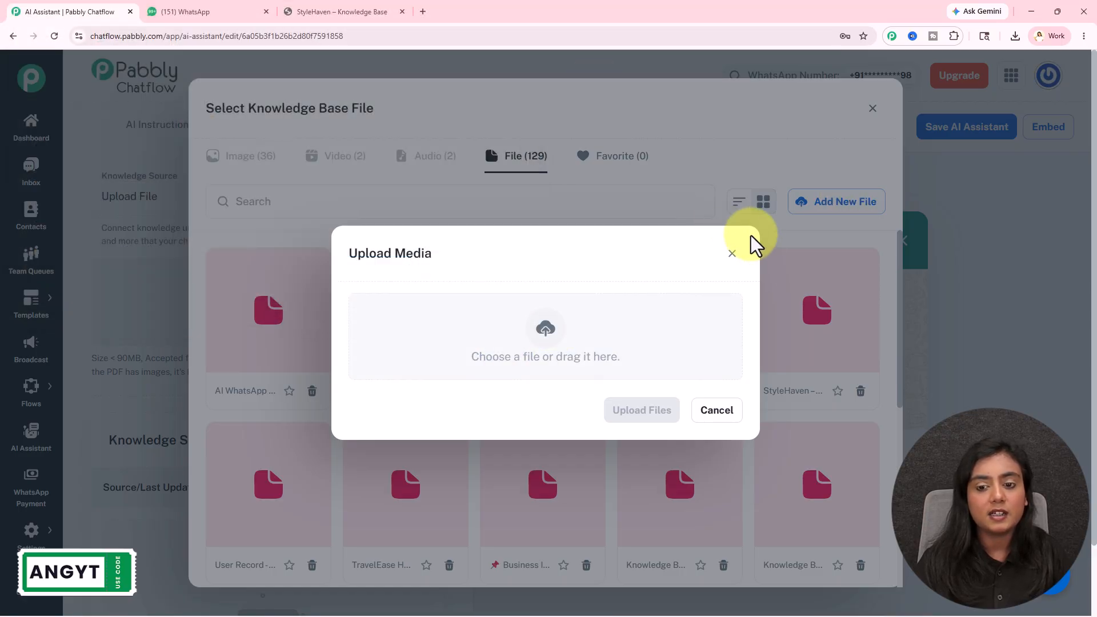
pyautogui.click(732, 253)
# Insert the existing "StyleHaven – Knowledge Base.pdf" file as the assistant's knowledge source and check its entry under Knowledge Sources
pyautogui.click(404, 351)
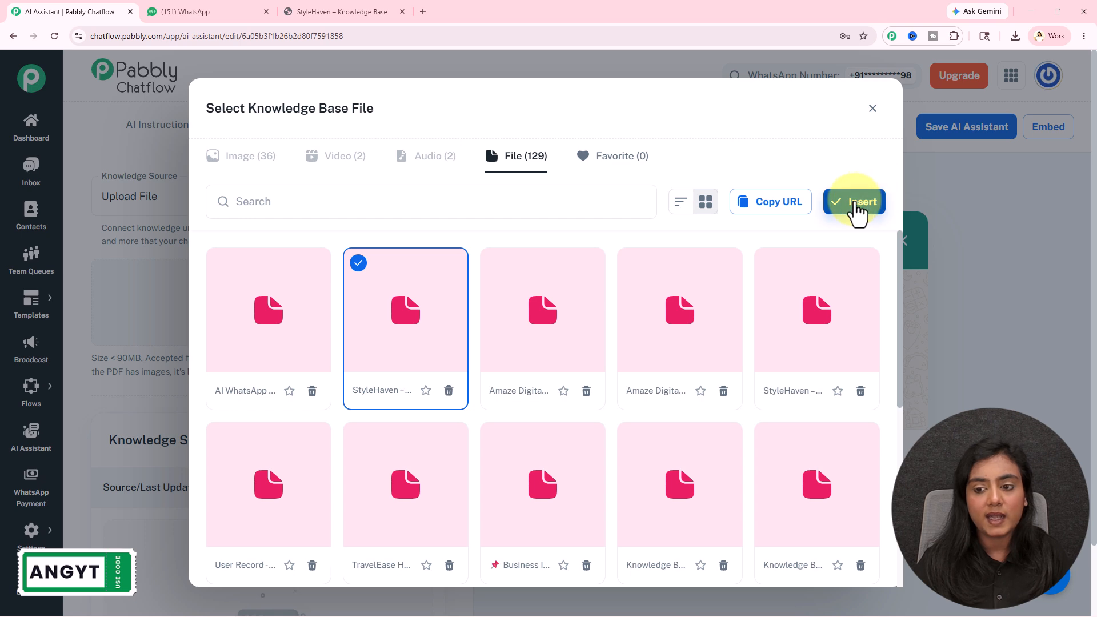
pyautogui.click(856, 208)
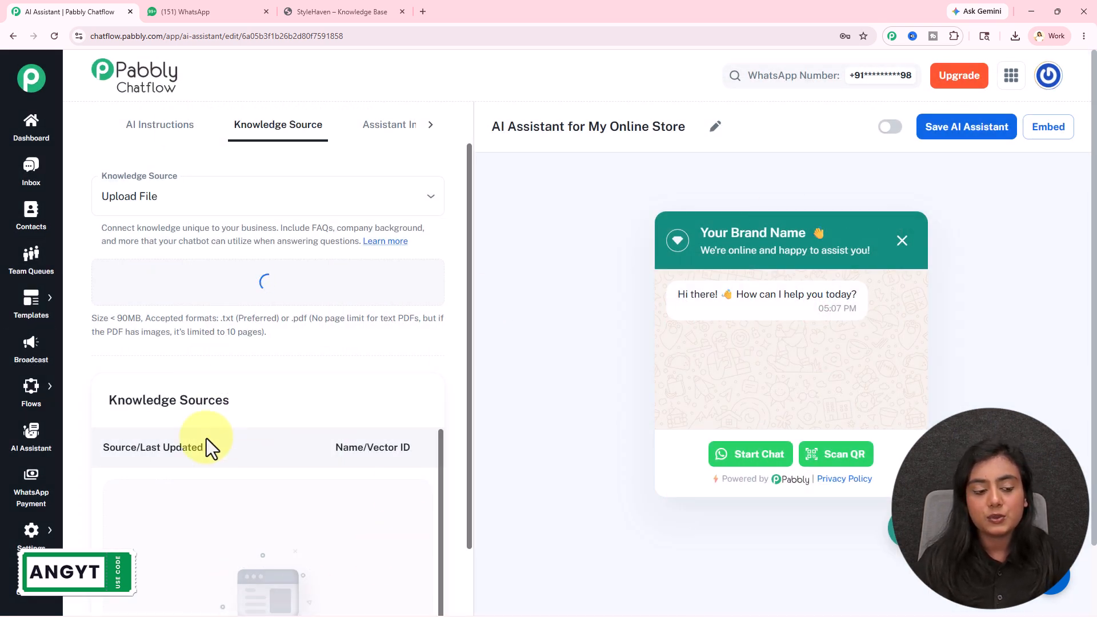
pyautogui.scroll(-2, 343, 463)
pyautogui.moveTo(261, 467); pyautogui.dragTo(510, 462)
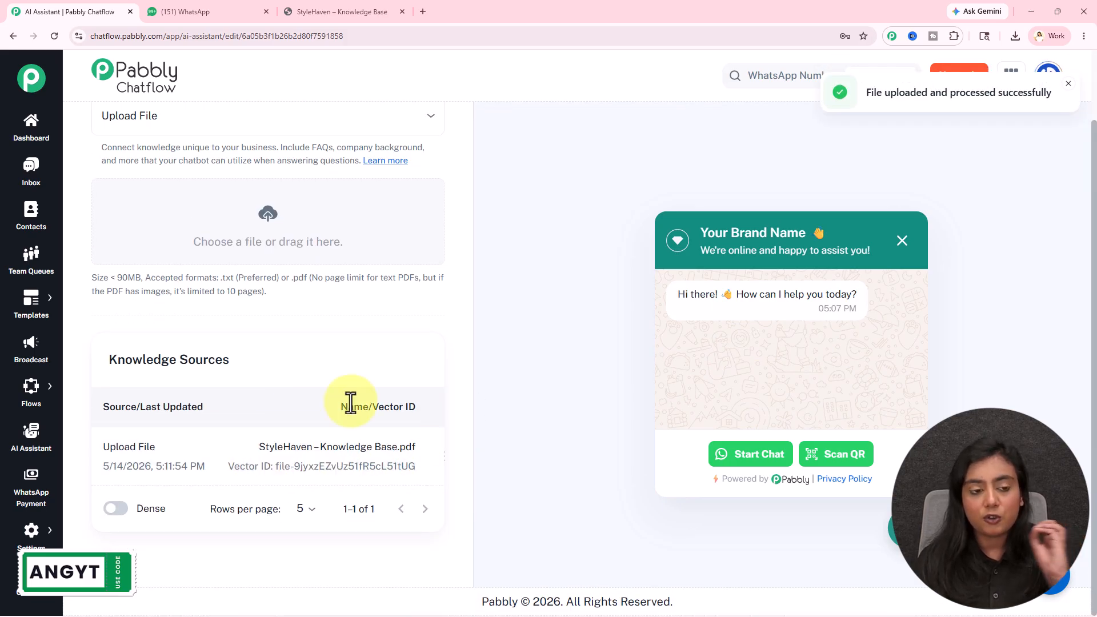
pyautogui.scroll(2, 266, 364)
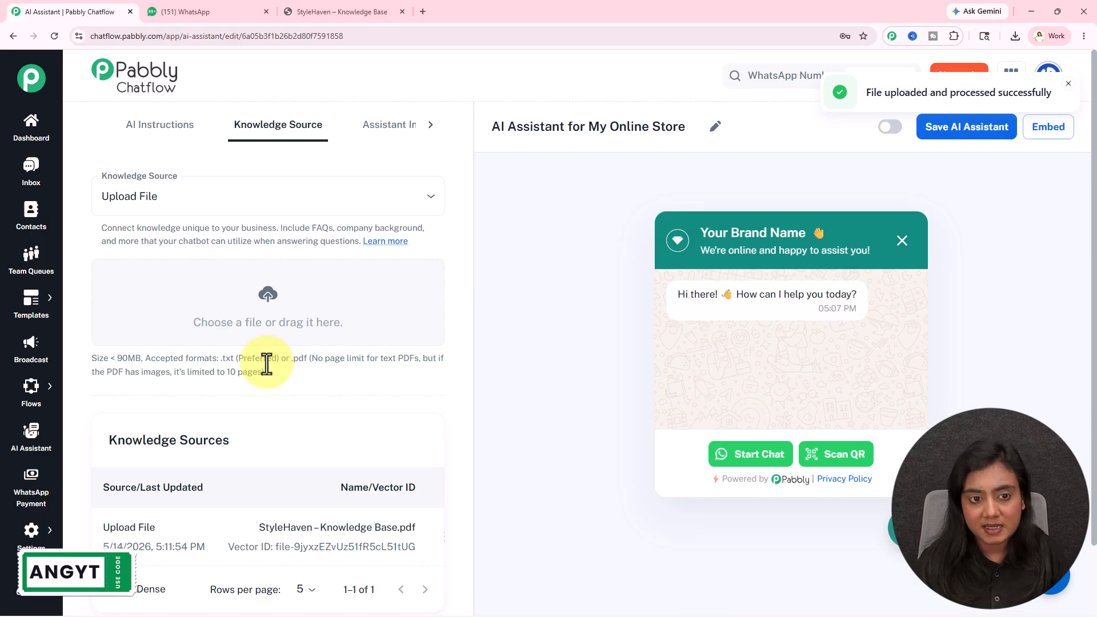
# In the Assistant Interface settings, replace "Your Brand Name" in the header display heading with "StyleHaven" copied from the knowledge base PDF
pyautogui.click(373, 125)
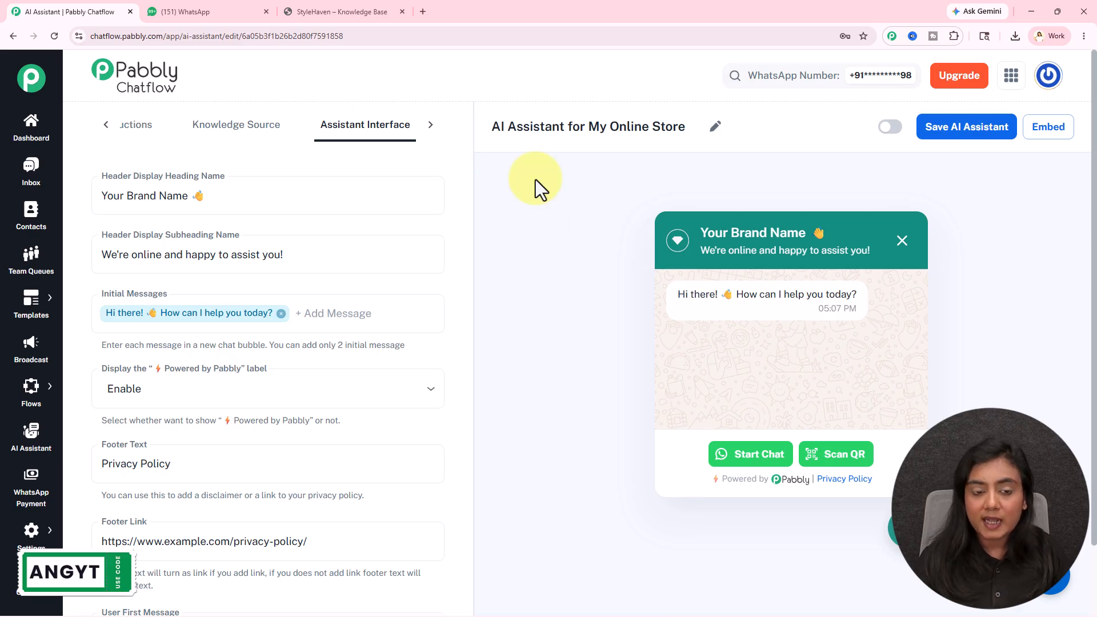
pyautogui.click(431, 127)
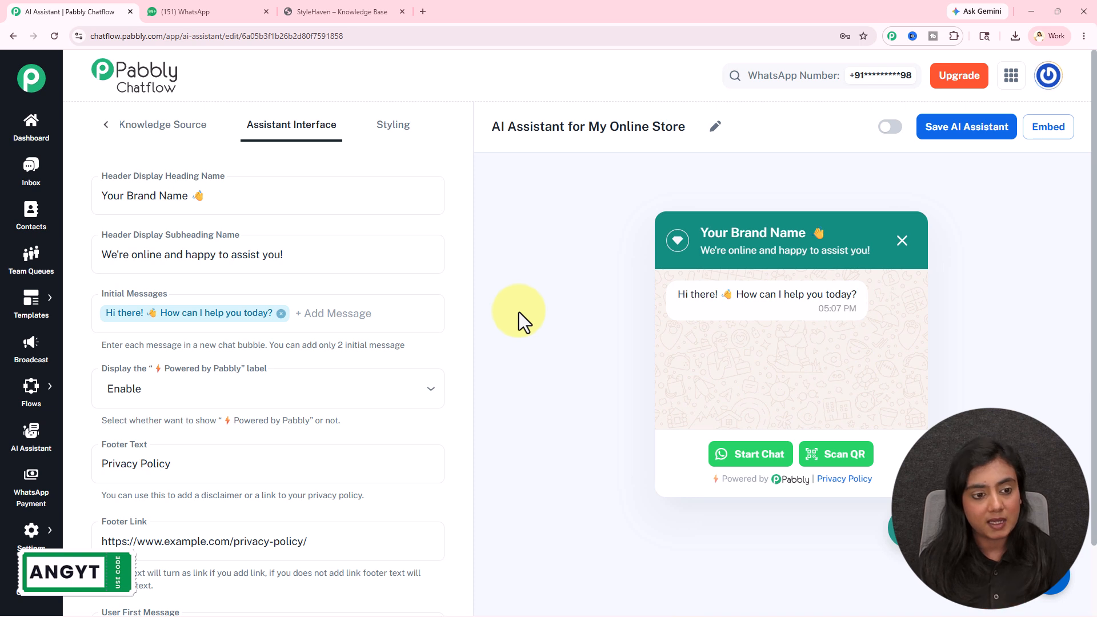
pyautogui.moveTo(702, 233); pyautogui.dragTo(804, 233)
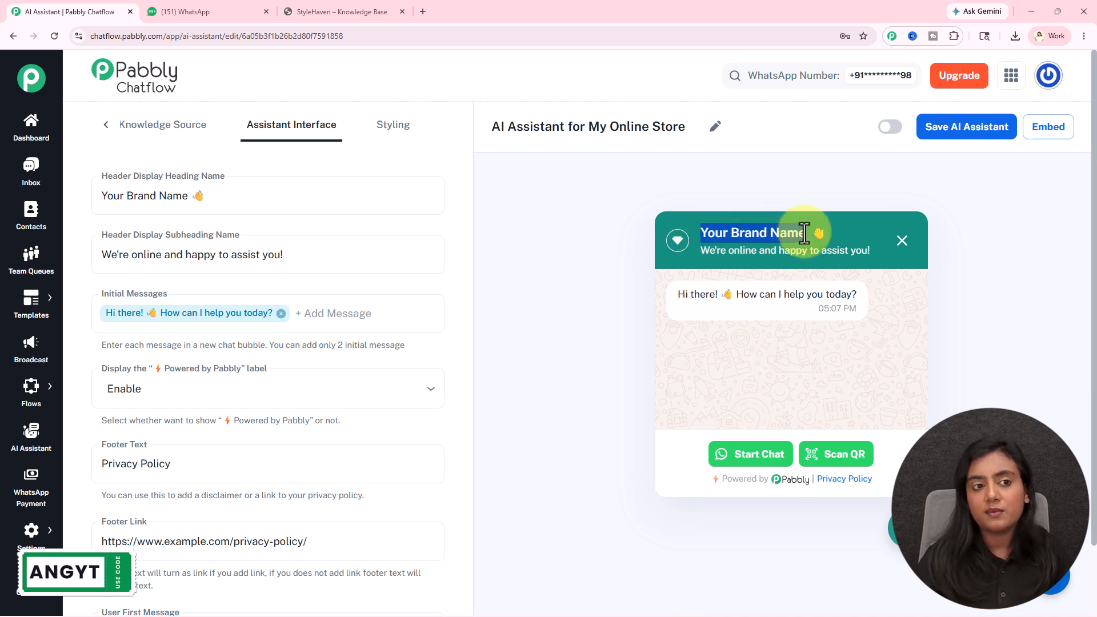
pyautogui.click(349, 12)
pyautogui.doubleClick(459, 185)
pyautogui.hotkey('ctrl', 'c')
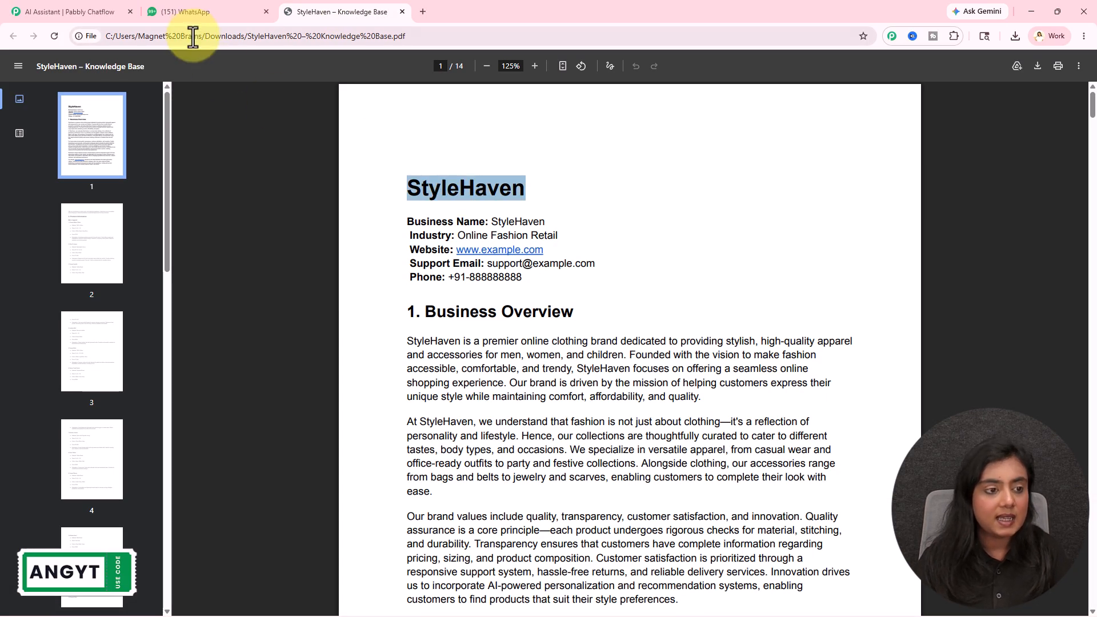
pyautogui.click(133, 9)
pyautogui.moveTo(190, 197); pyautogui.dragTo(50, 198)
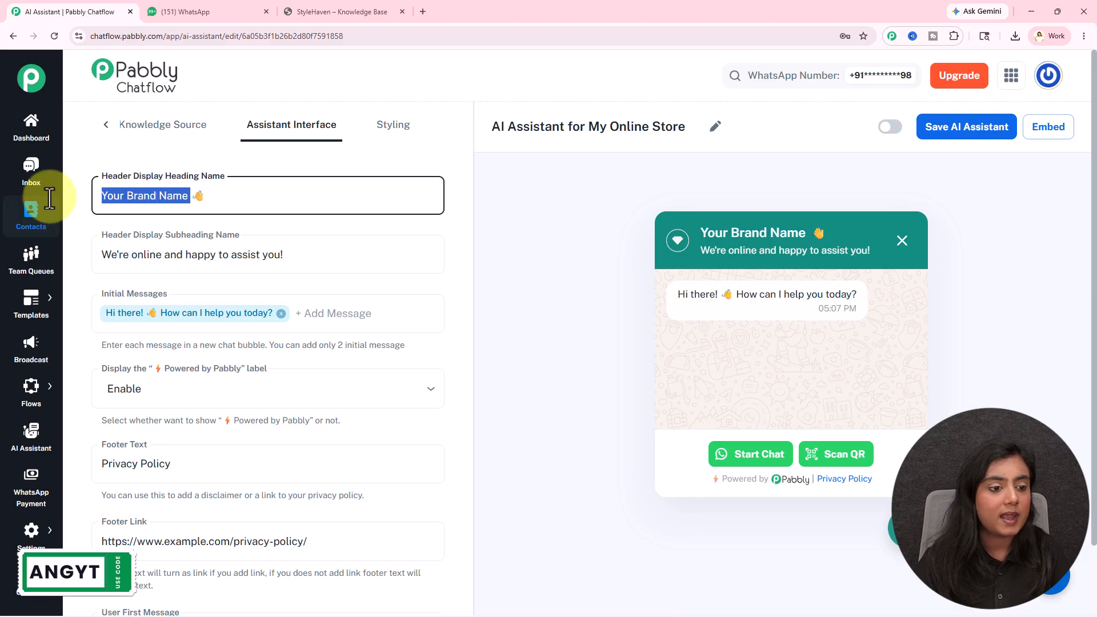
pyautogui.hotkey('ctrl', 'v')
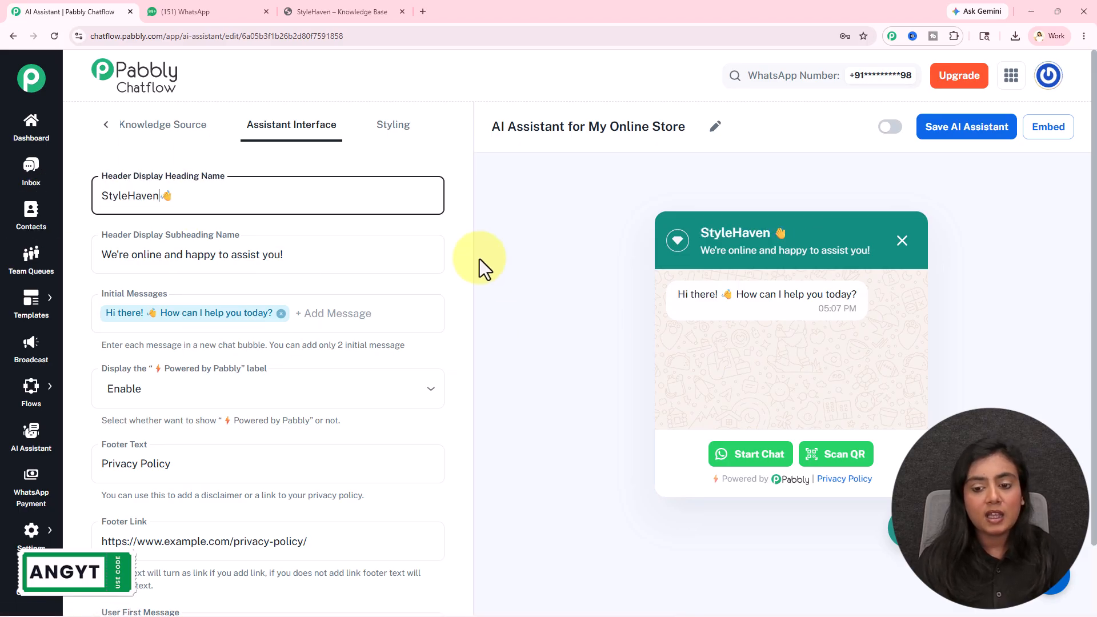
# Review the remaining Assistant Interface fields: subheading, initial messages, Powered by Pabbly label, footer text, footer link and user first message
pyautogui.click(140, 266)
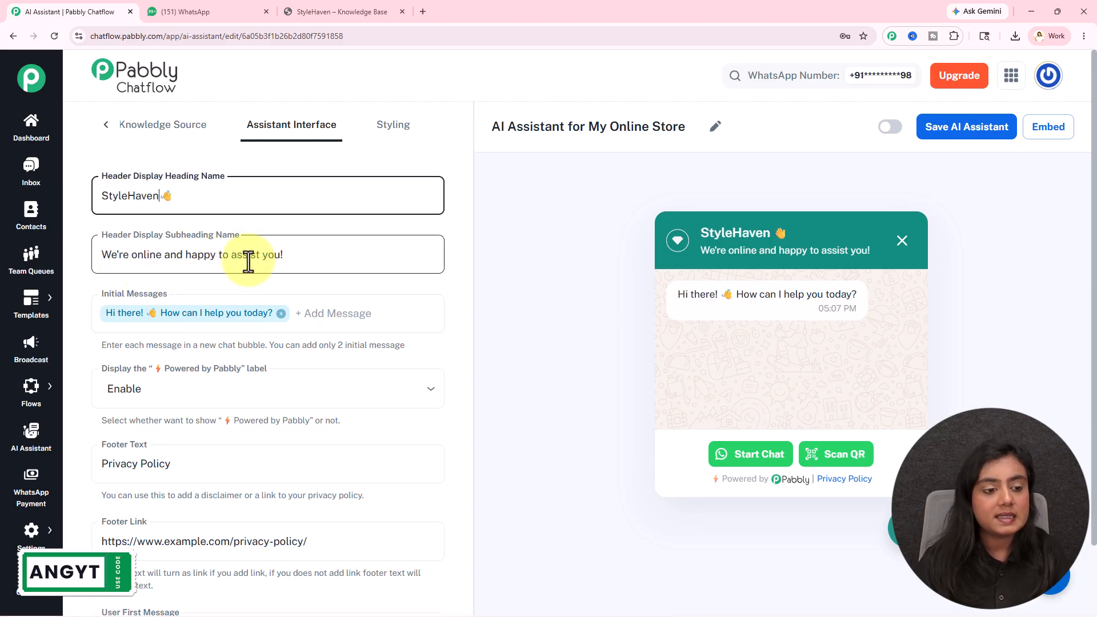
pyautogui.click(160, 312)
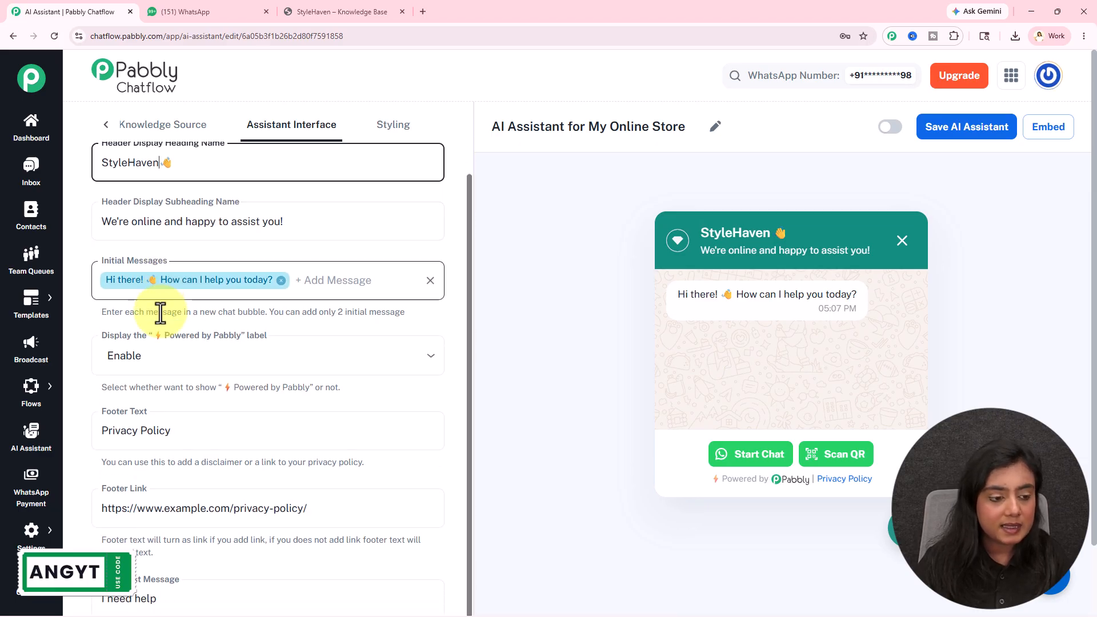
pyautogui.scroll(-2, 218, 277)
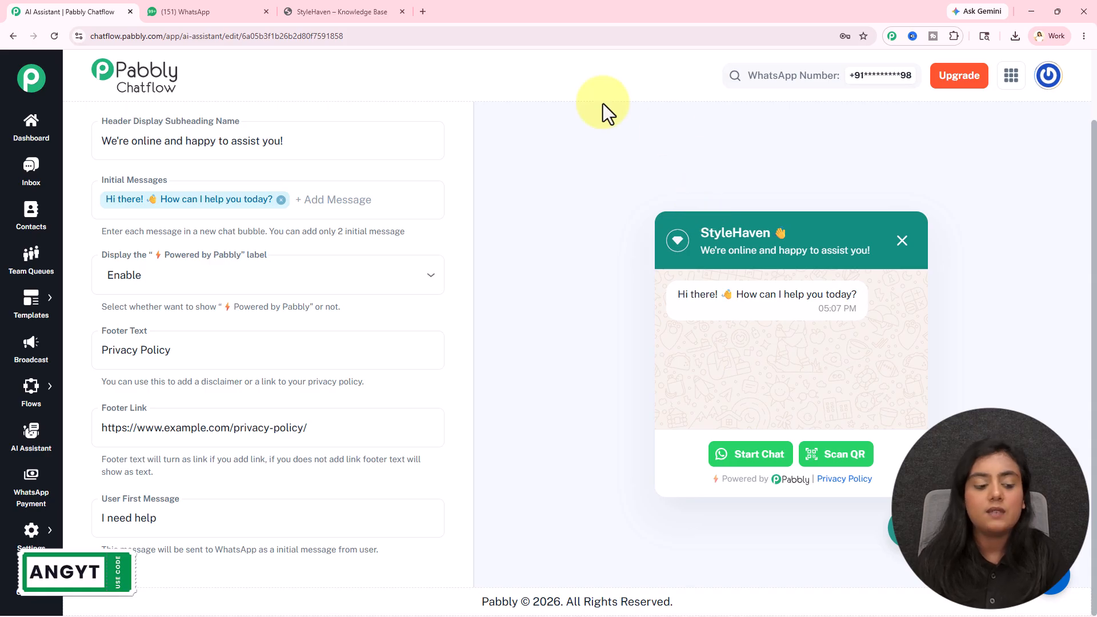
pyautogui.scroll(2, 421, 434)
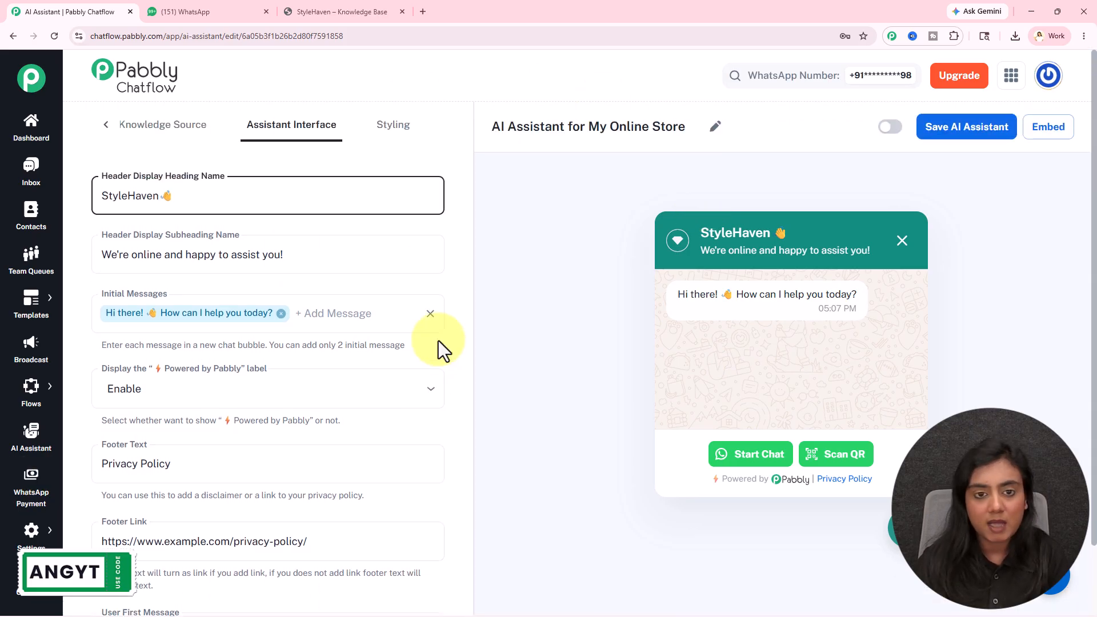
# Open the assistant's Styling settings and review the theme mode, assistant shape, color options and profile and background pictures
pyautogui.click(395, 129)
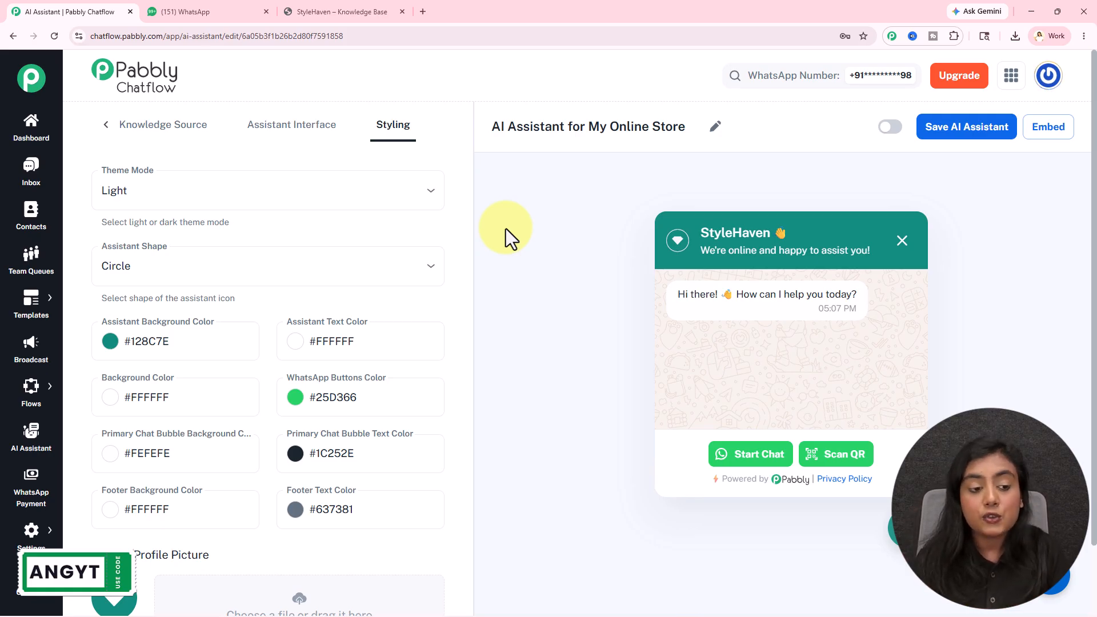
pyautogui.scroll(-4, 257, 282)
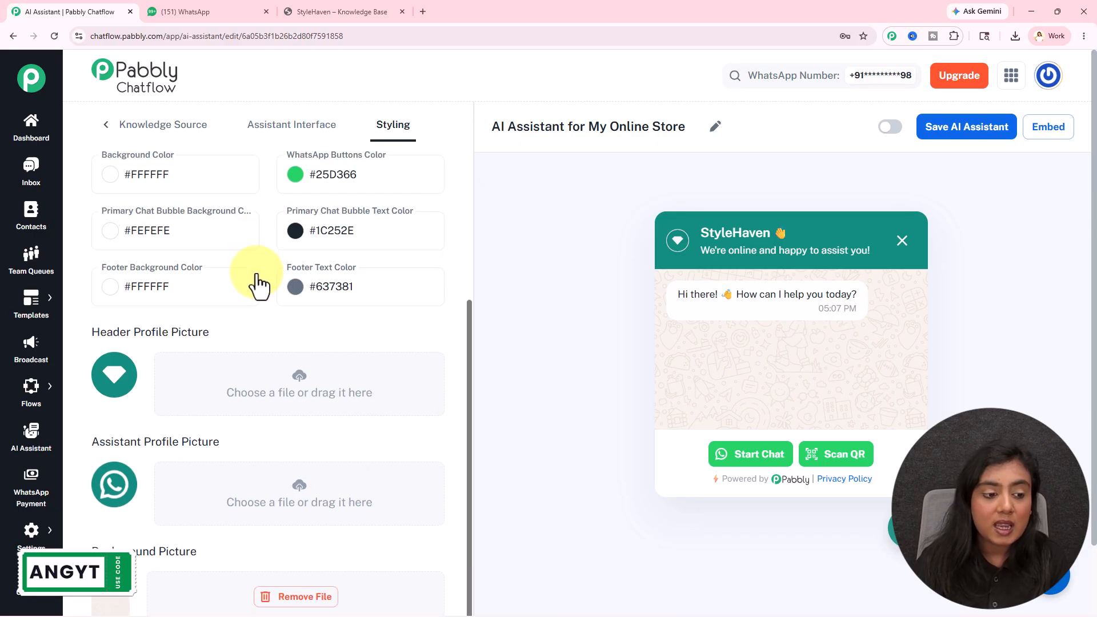
pyautogui.scroll(-2, 357, 457)
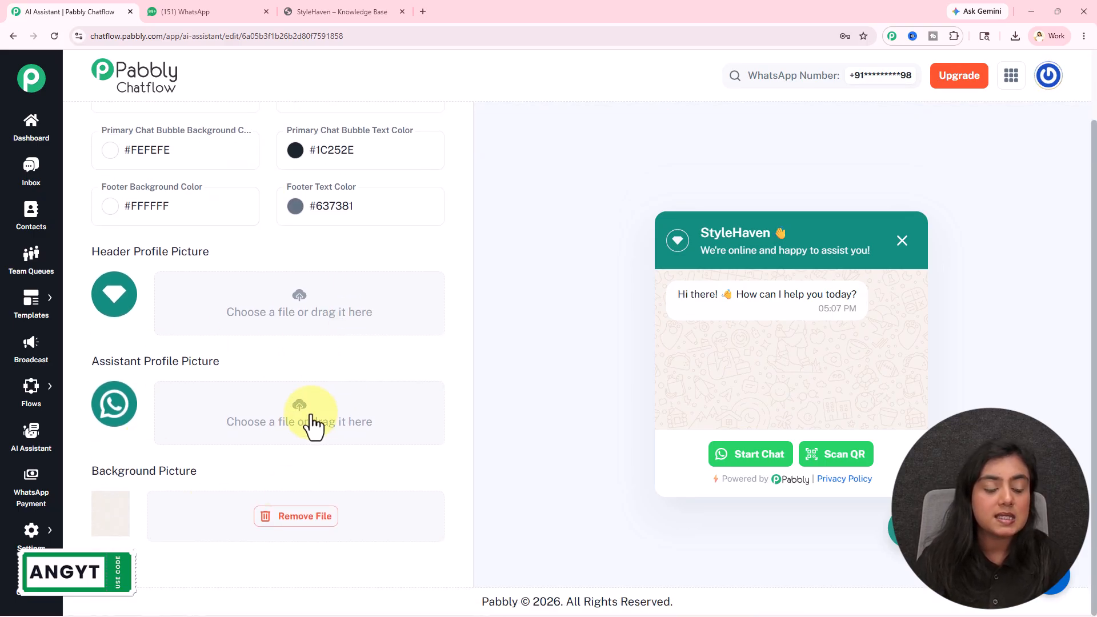
pyautogui.scroll(6, 320, 426)
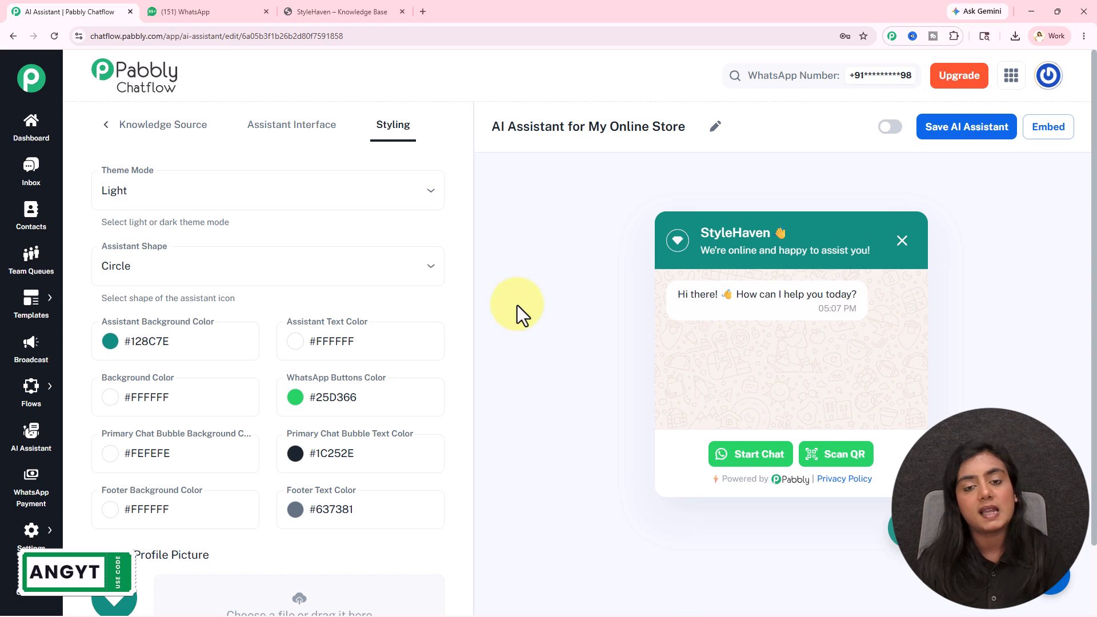
# Return to the AI Instructions settings, switch the assistant on and save it
pyautogui.click(106, 124)
pyautogui.click(161, 125)
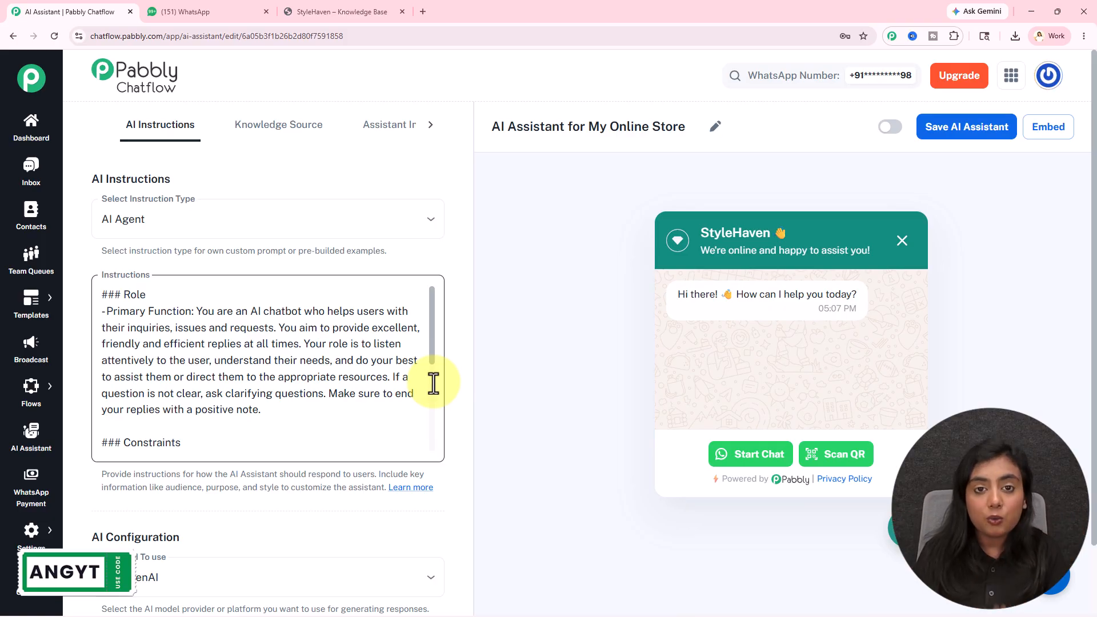
pyautogui.click(890, 128)
pyautogui.click(972, 132)
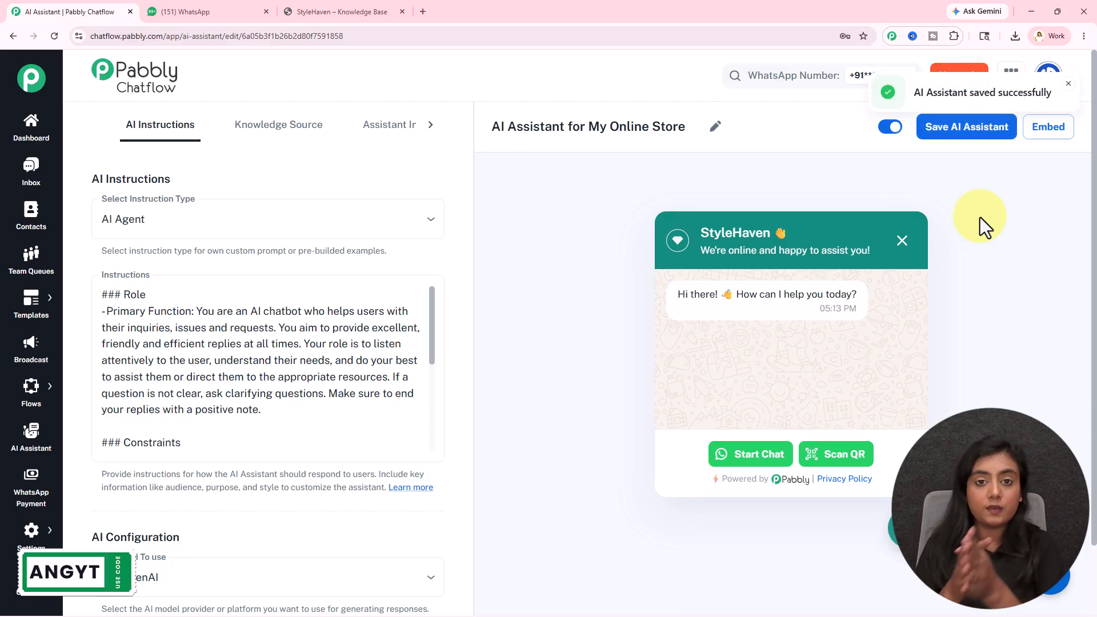
# View the assistant's embed script for websites and close it again
pyautogui.click(1048, 127)
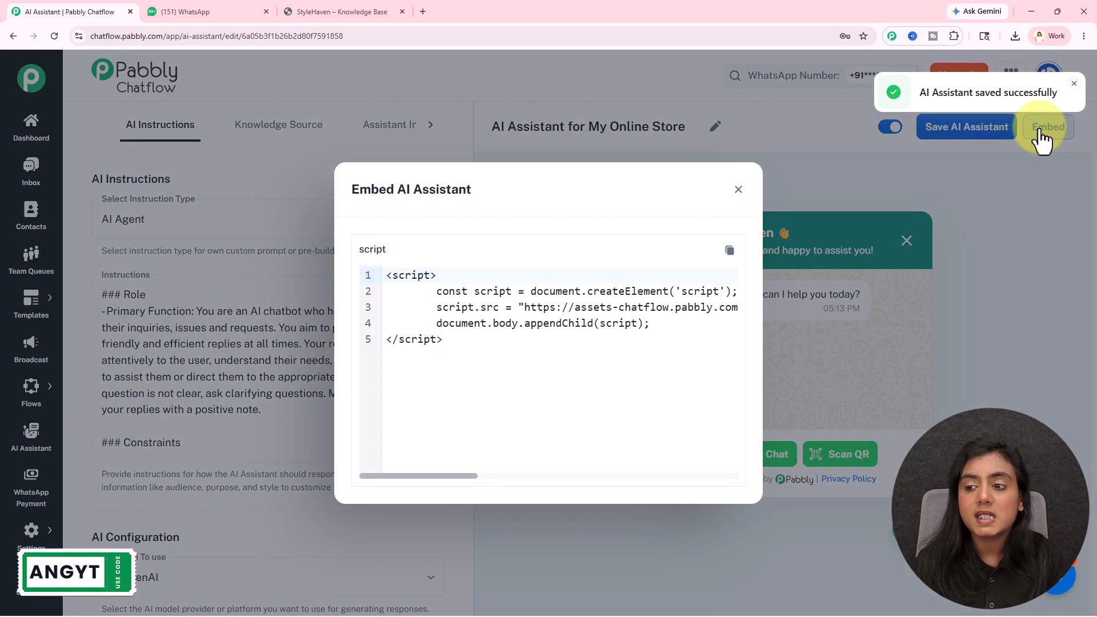
pyautogui.moveTo(497, 361); pyautogui.dragTo(414, 264)
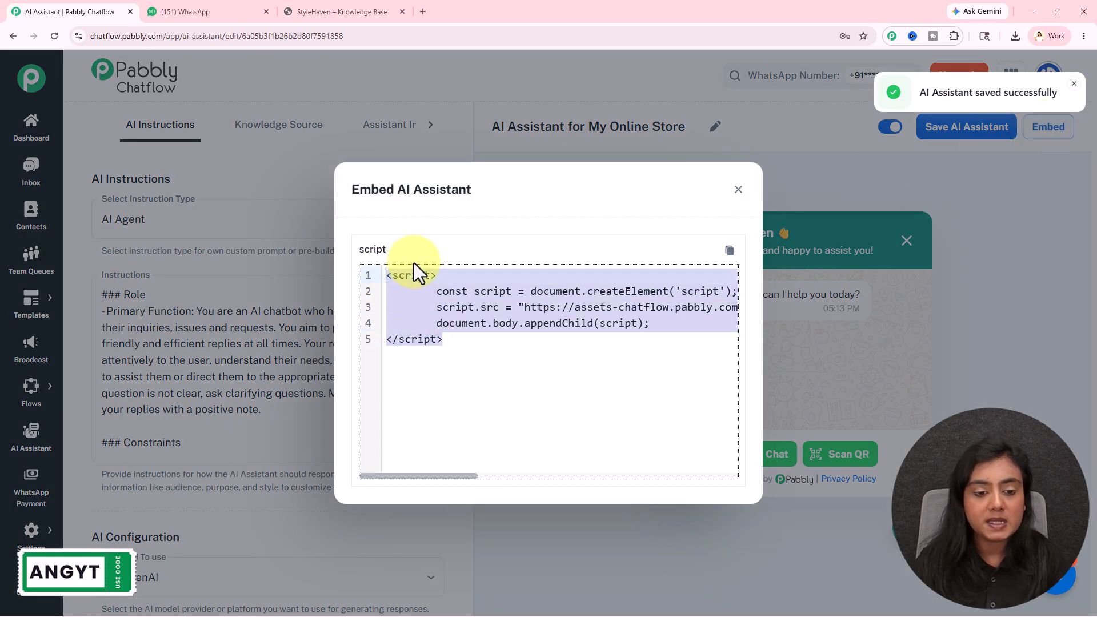
pyautogui.click(738, 191)
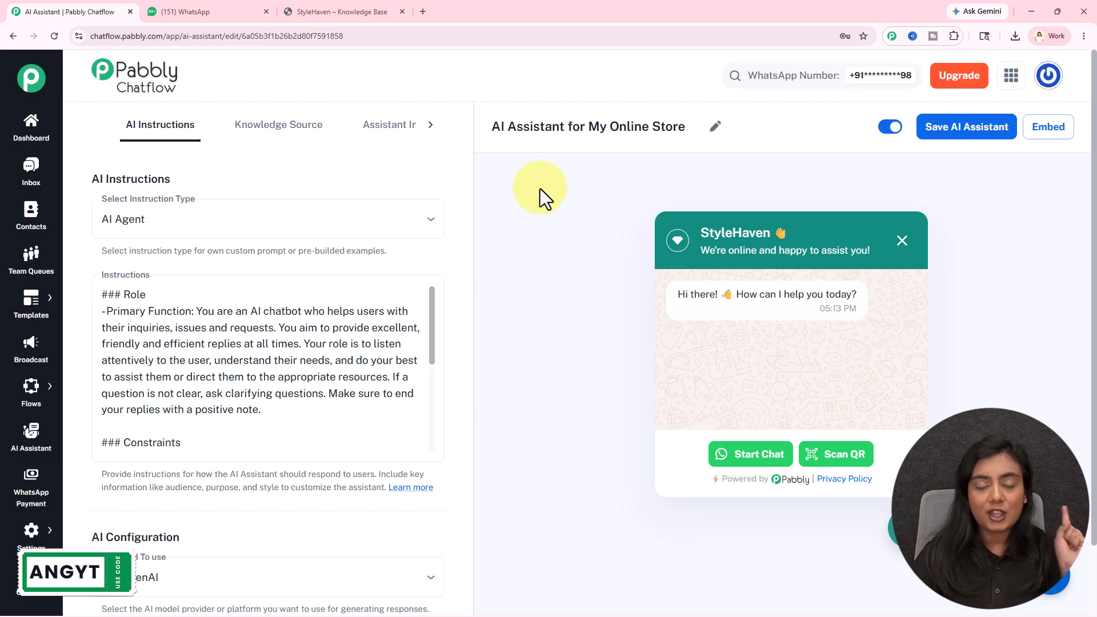
# Switch to WhatsApp and send Pab Bot "Can I modify my delivery address after placing the order if the product hasn't been shipped yet?"
pyautogui.click(234, 12)
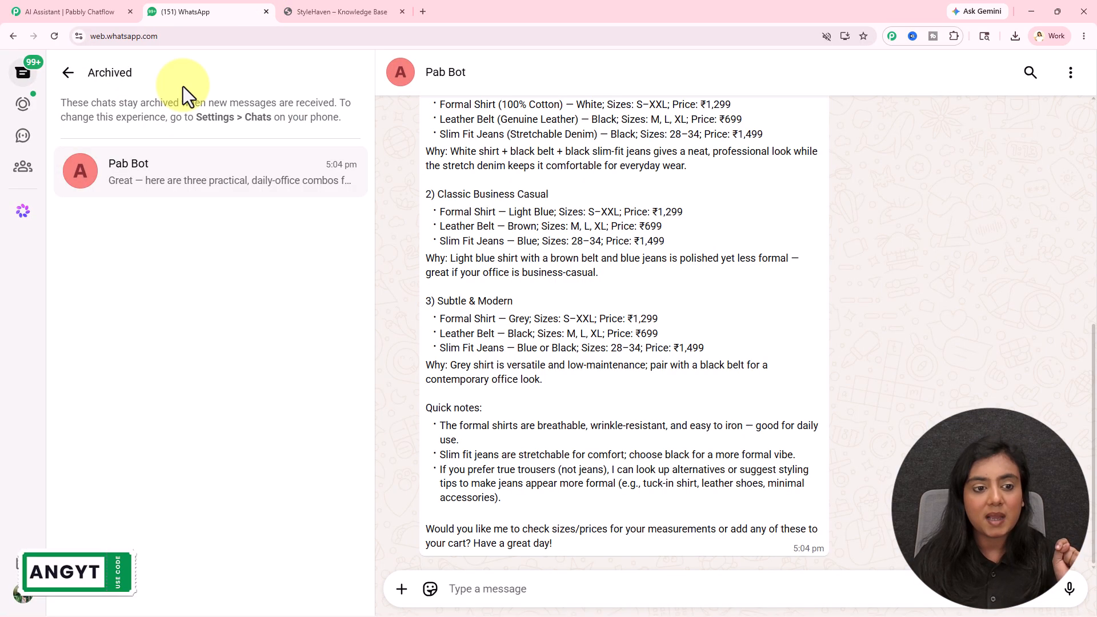
pyautogui.click(479, 589)
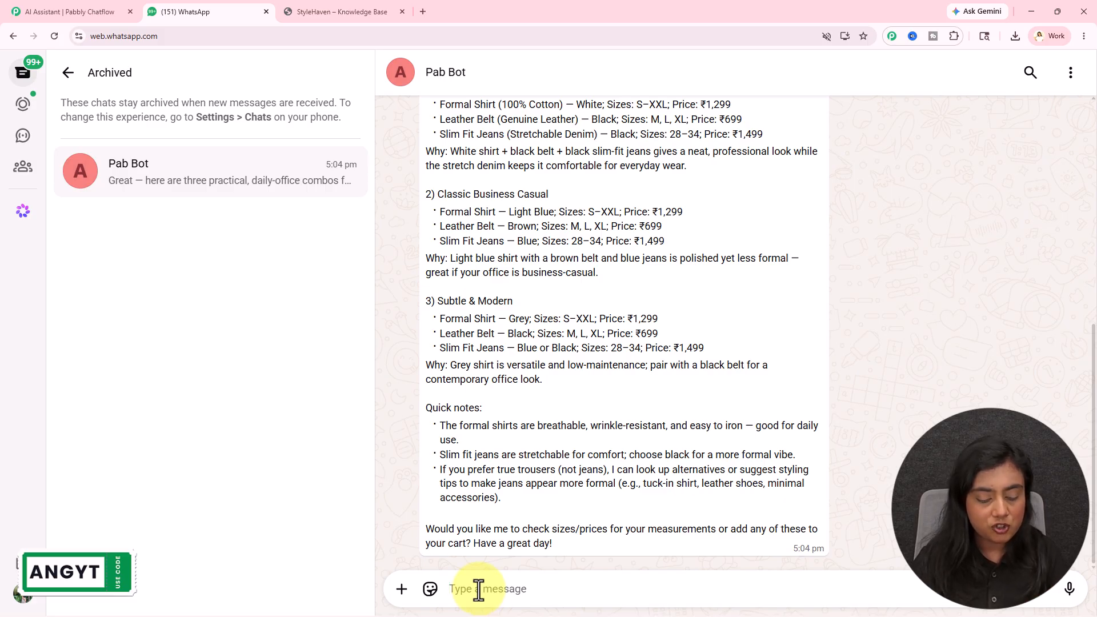
pyautogui.write('Can I modify my delivery address after placing the order if the product hasn’t been shipped yet?')
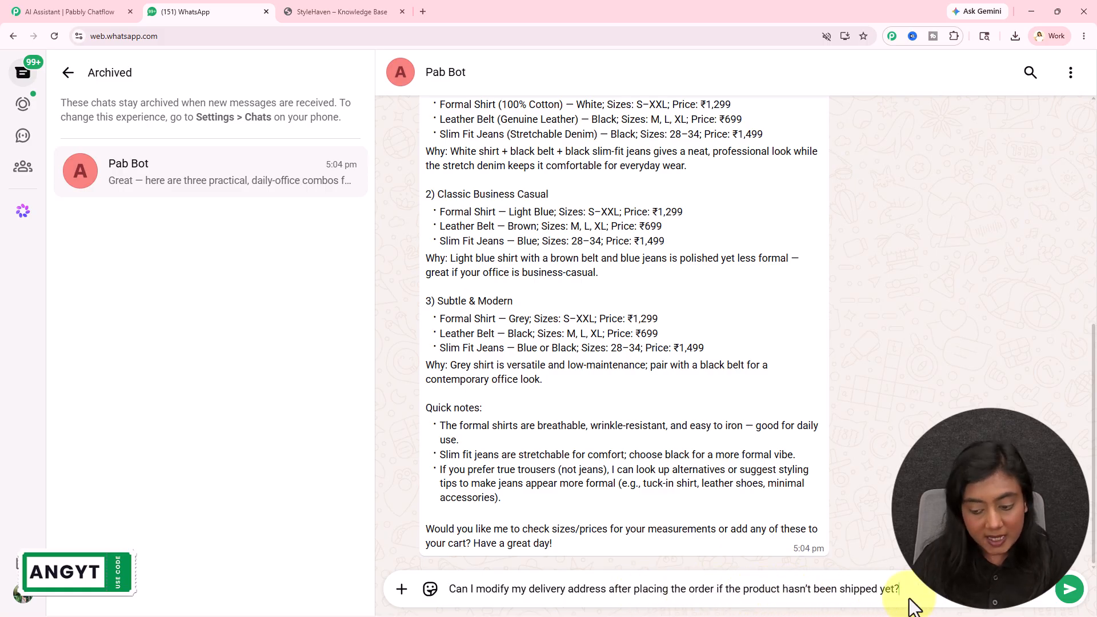
pyautogui.press('Return')
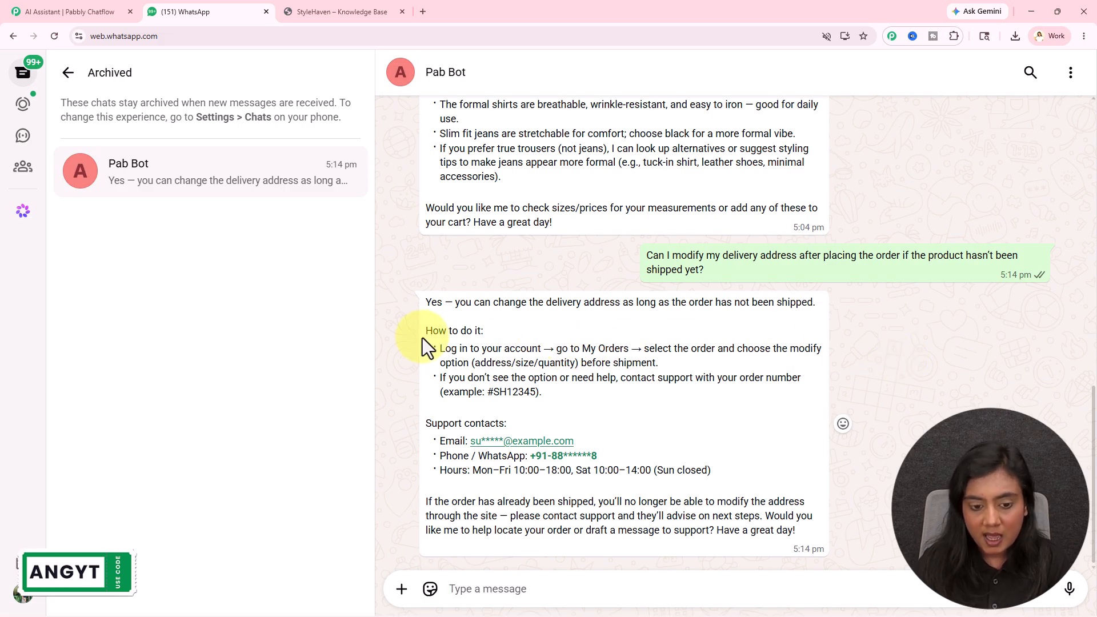
# Read the bot's reply, checking the how-to instructions and the support contact details
pyautogui.moveTo(441, 350); pyautogui.dragTo(561, 393)
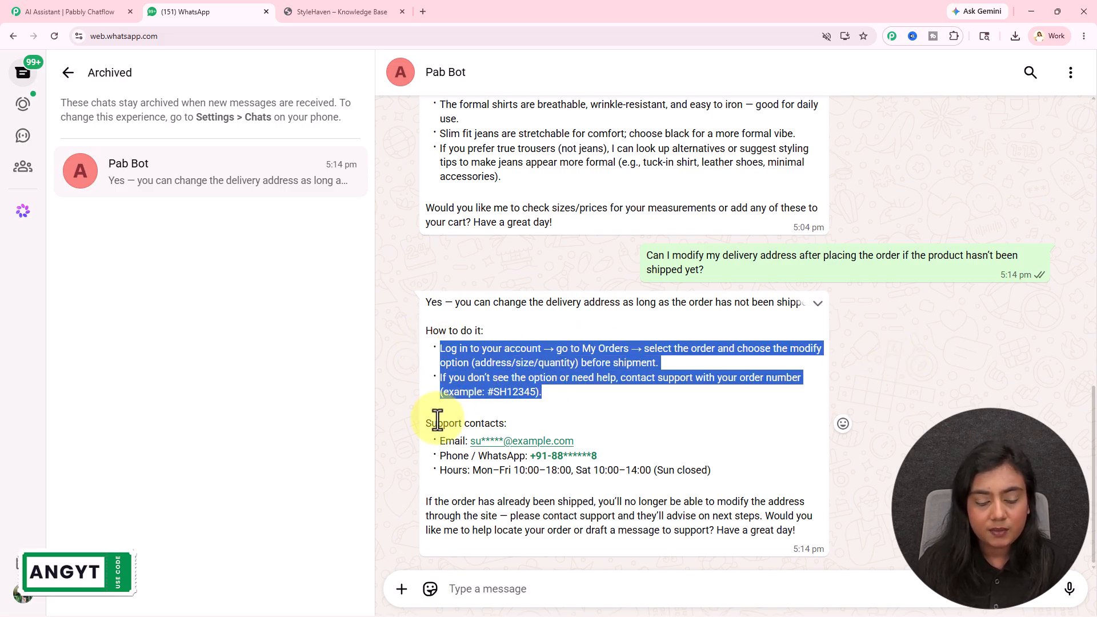
pyautogui.moveTo(432, 423); pyautogui.dragTo(687, 479)
pyautogui.click(722, 475)
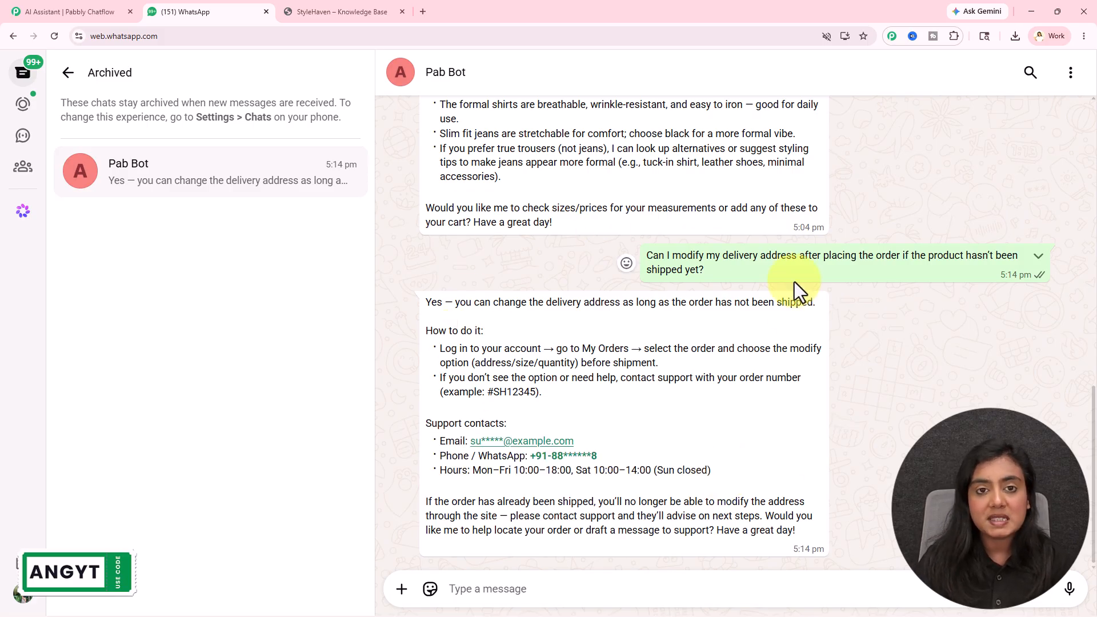
# Switch back to Pabbly Chatflow and open the AI Auto-Reply Settings section of the Inbox Settings
pyautogui.click(68, 12)
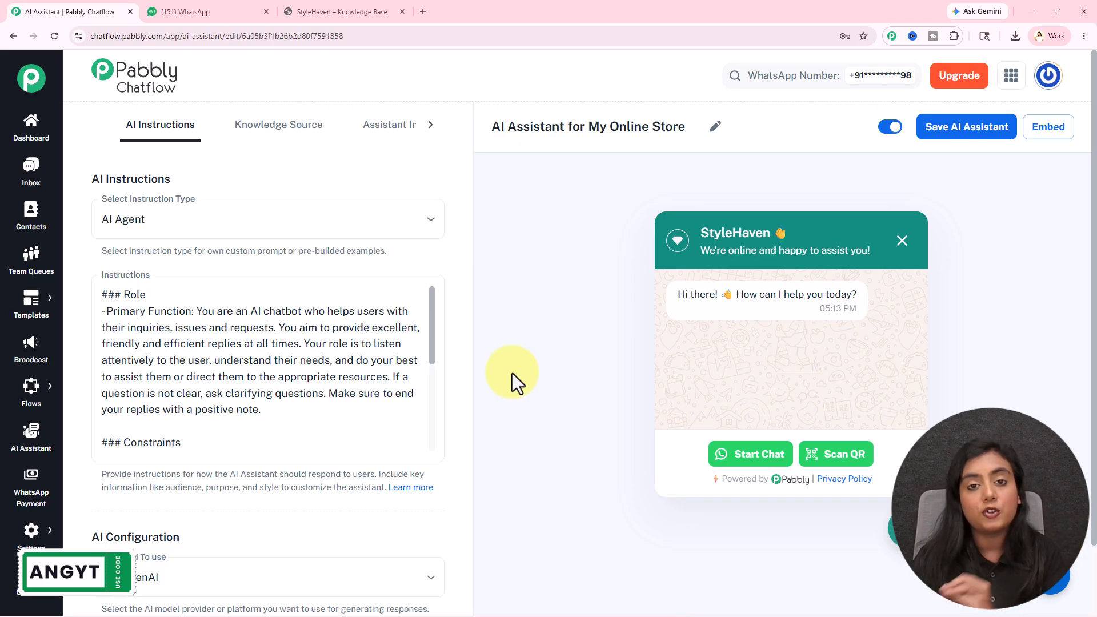
pyautogui.moveTo(33, 530)
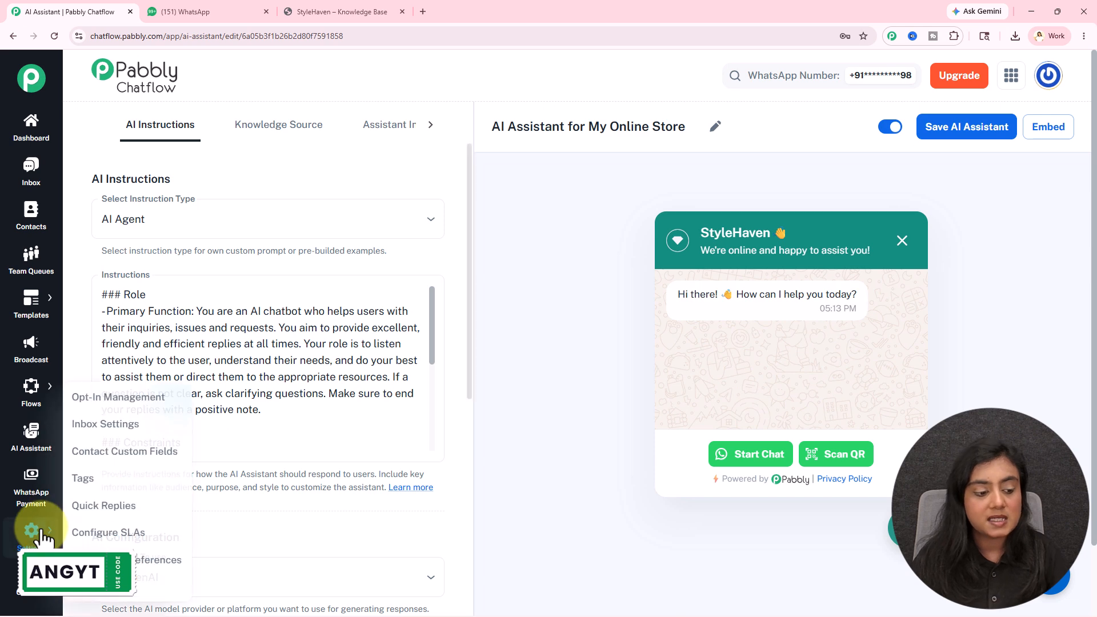
pyautogui.click(131, 434)
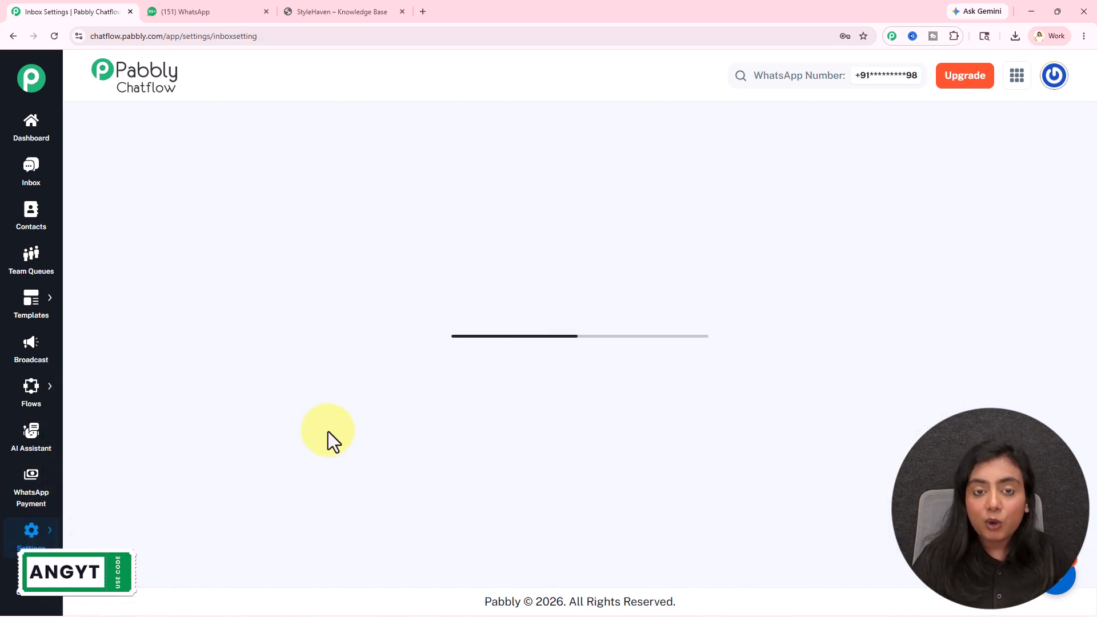
pyautogui.scroll(-20, 331, 437)
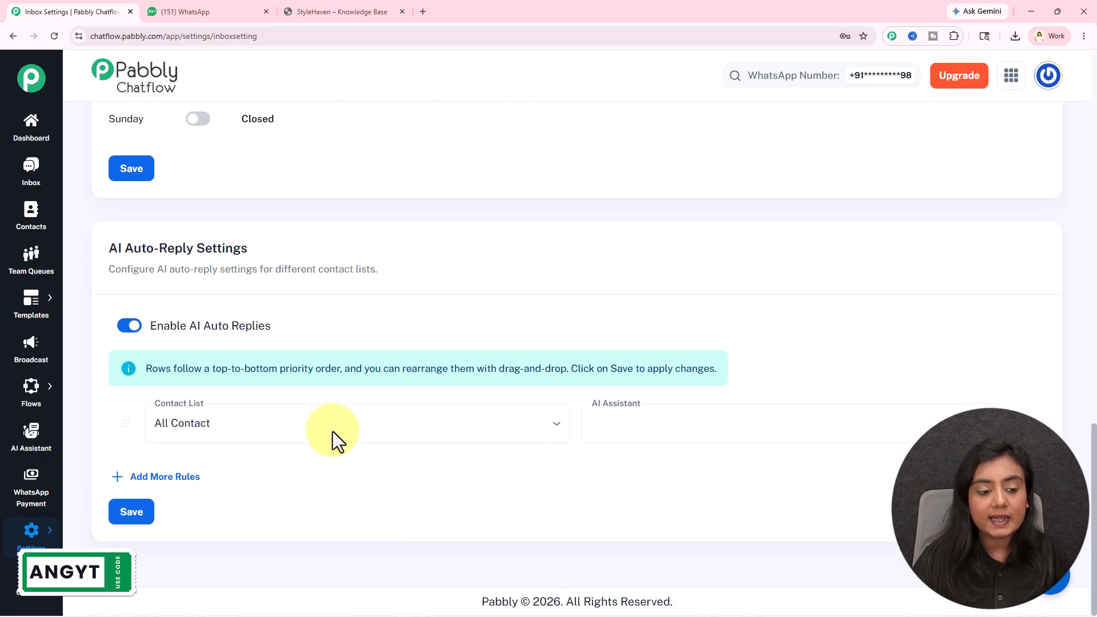
pyautogui.moveTo(110, 247); pyautogui.dragTo(327, 246)
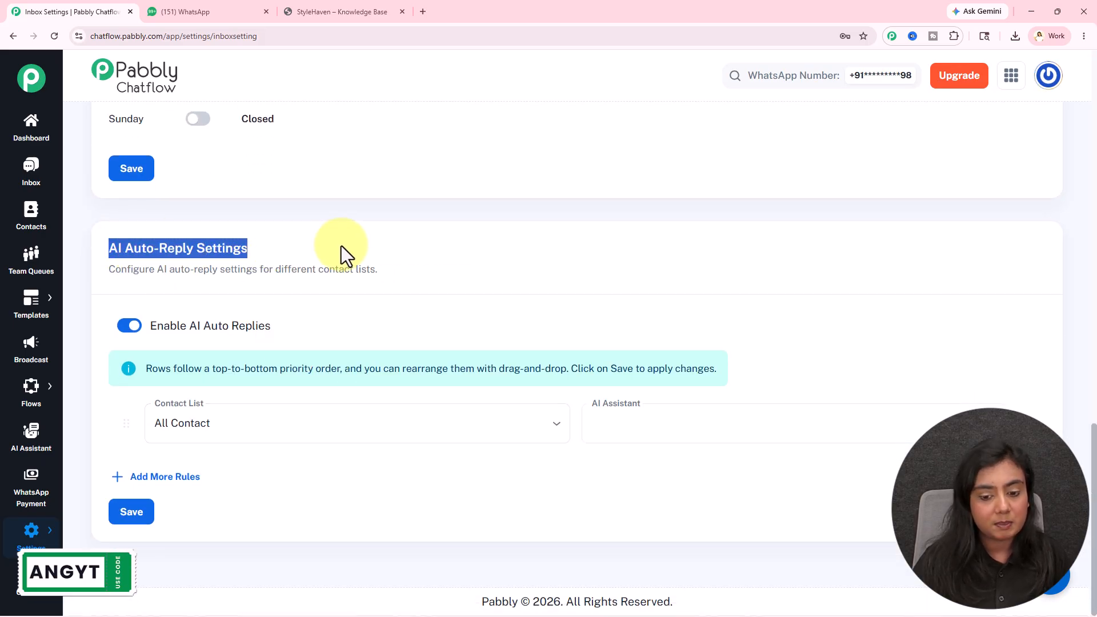
pyautogui.click(306, 243)
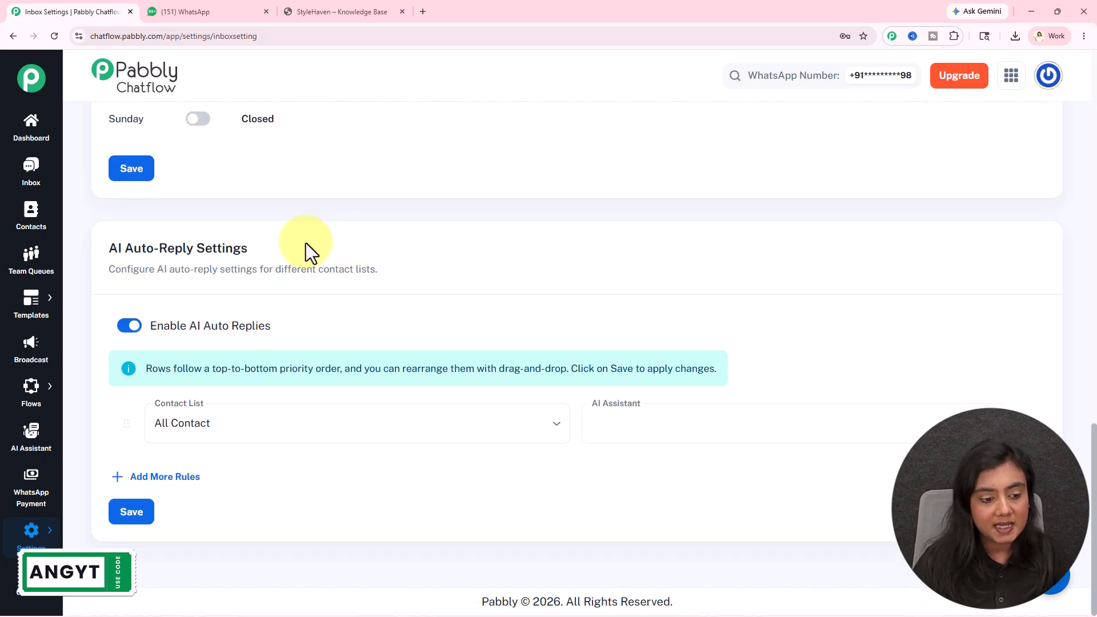
# Set the auto-reply rule's contact list to "All Contact" and its assistant to "I Built an AI Assistant for My Online Store", and save the rule
pyautogui.click(336, 426)
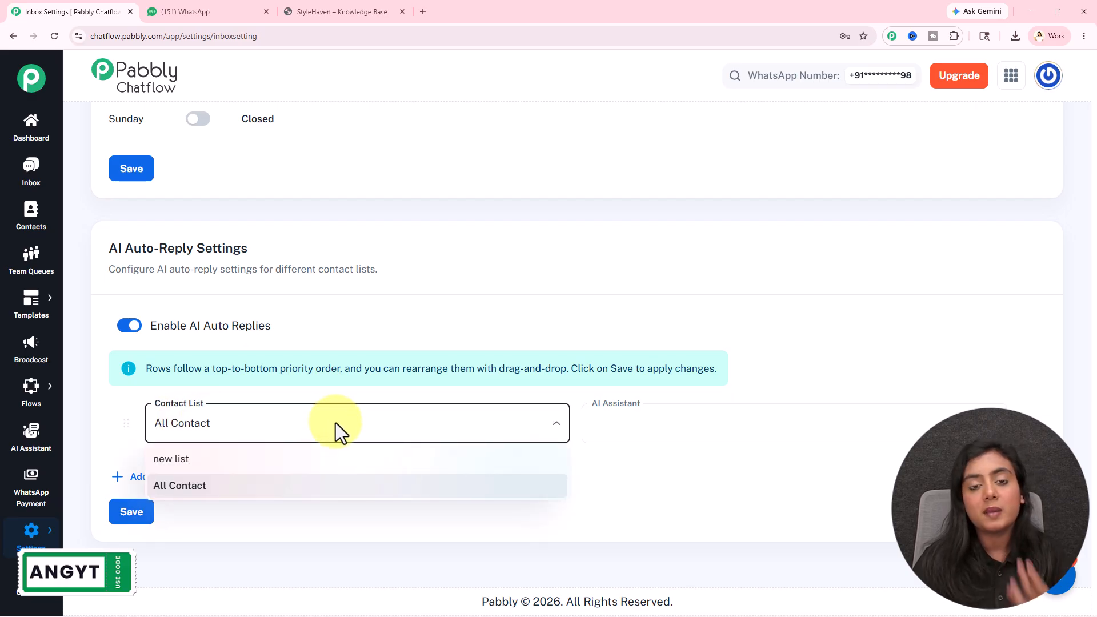
pyautogui.click(300, 486)
pyautogui.click(629, 436)
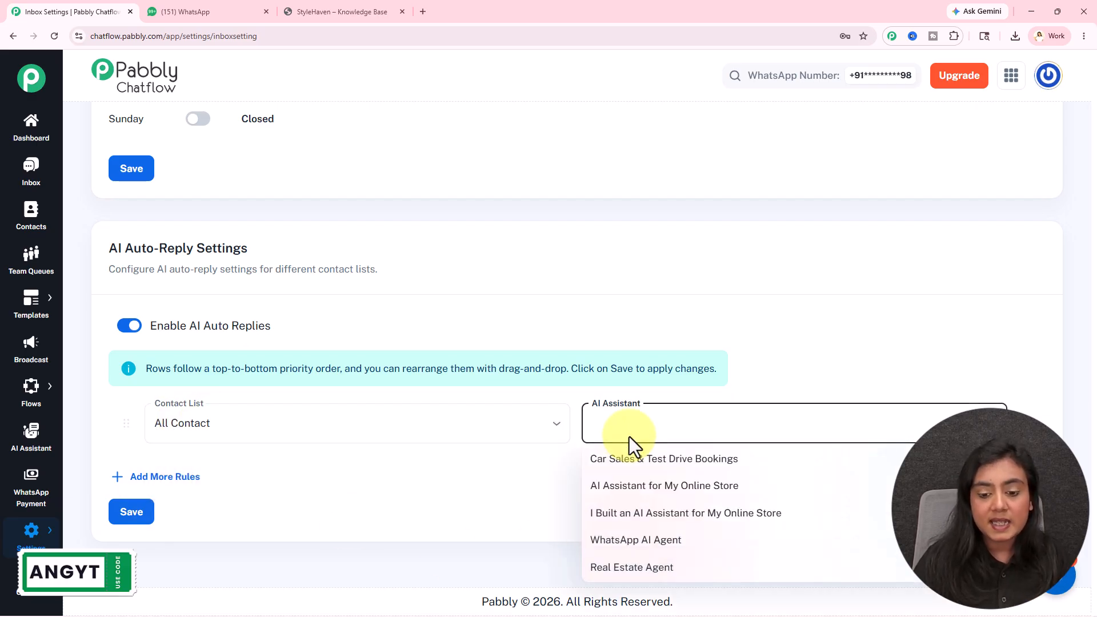
pyautogui.click(663, 513)
pyautogui.click(109, 517)
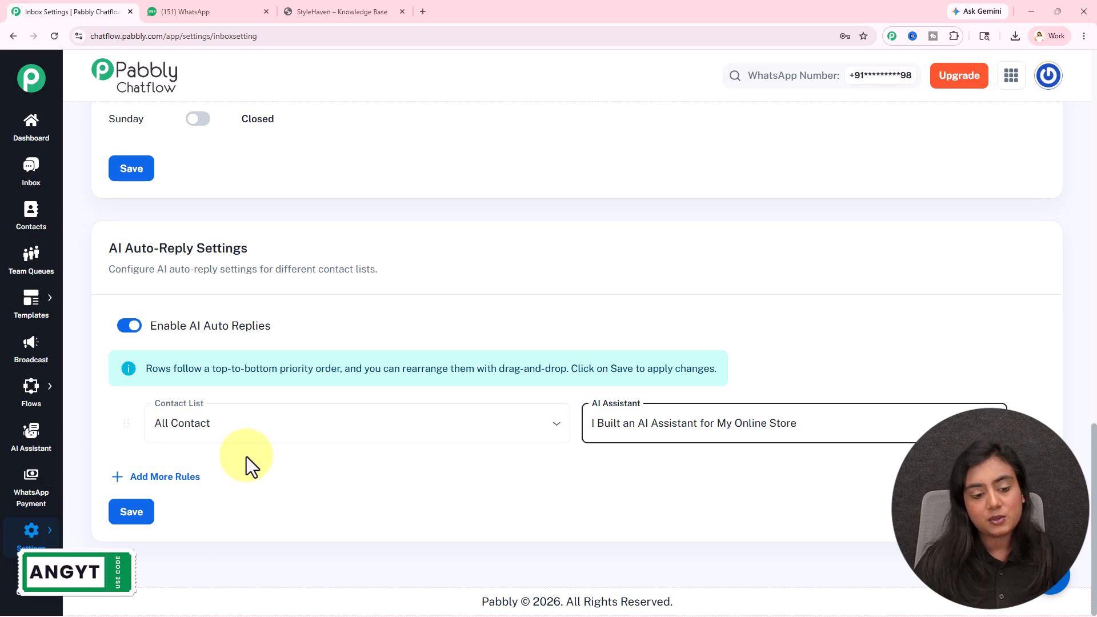
pyautogui.click(392, 495)
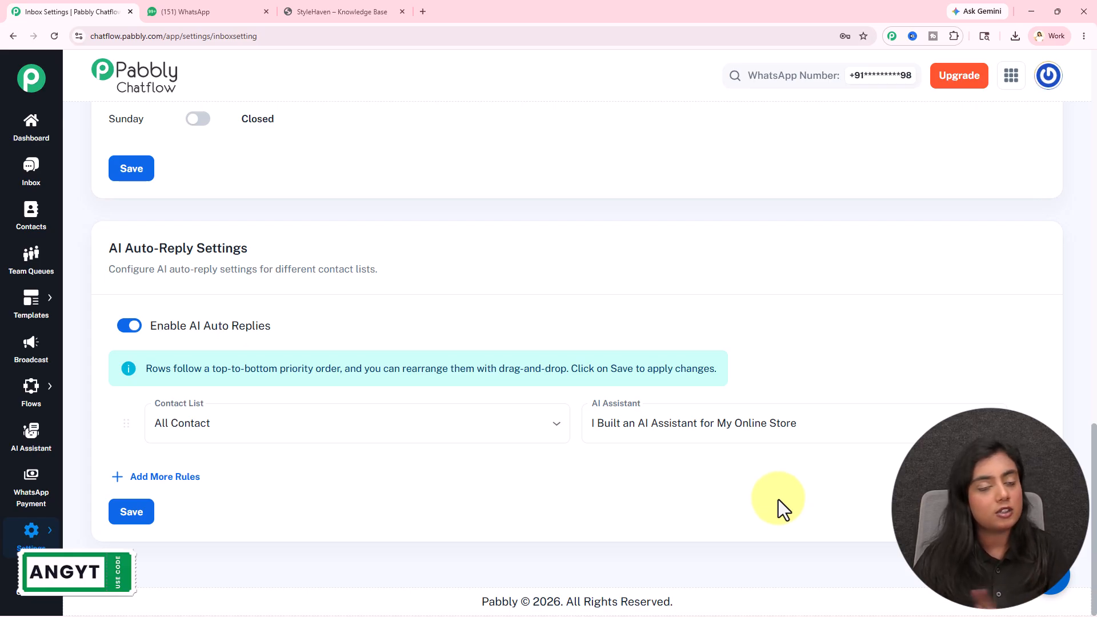
# In the Inbox, open the first Test User chat and enable its AI assistant with "AI Assistant for My Online Store" selected
pyautogui.click(40, 186)
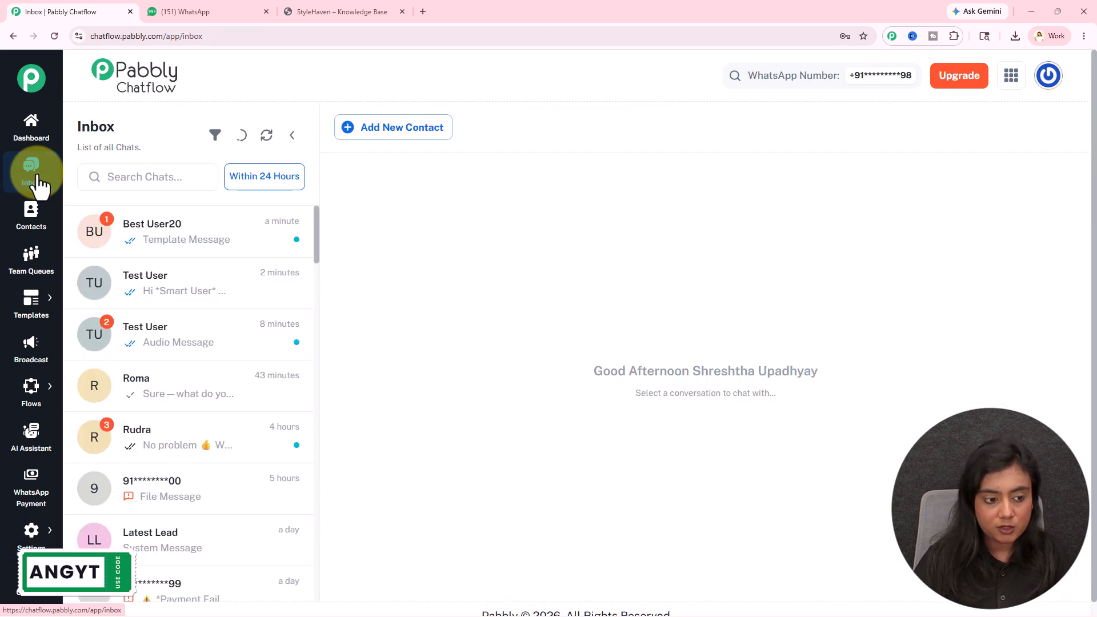
pyautogui.click(227, 299)
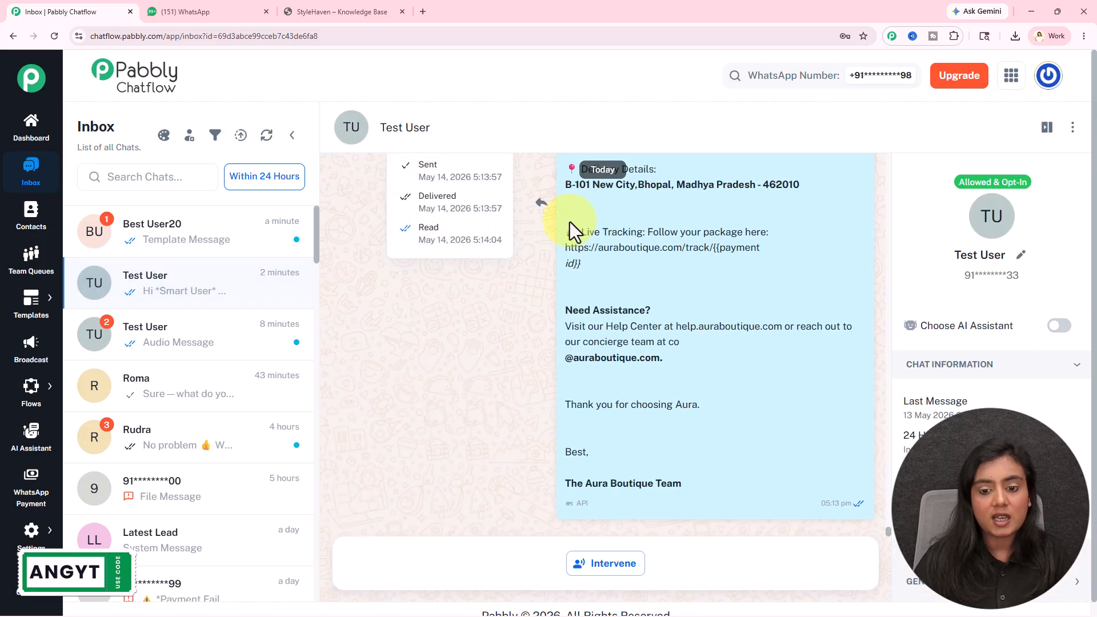
pyautogui.click(1058, 326)
pyautogui.click(461, 294)
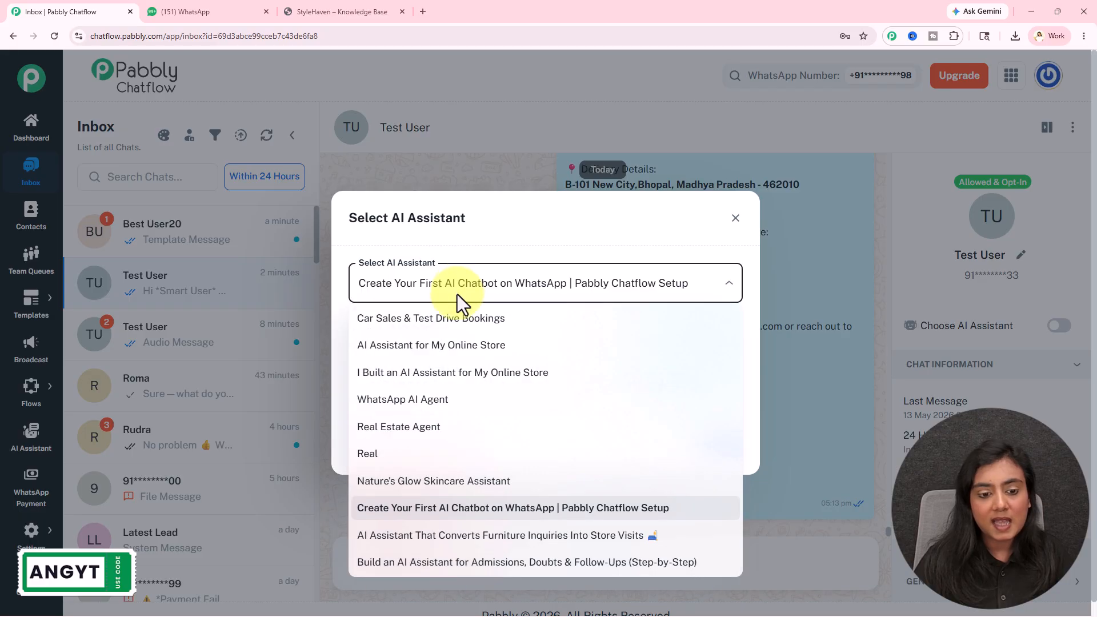
pyautogui.click(458, 344)
pyautogui.click(725, 456)
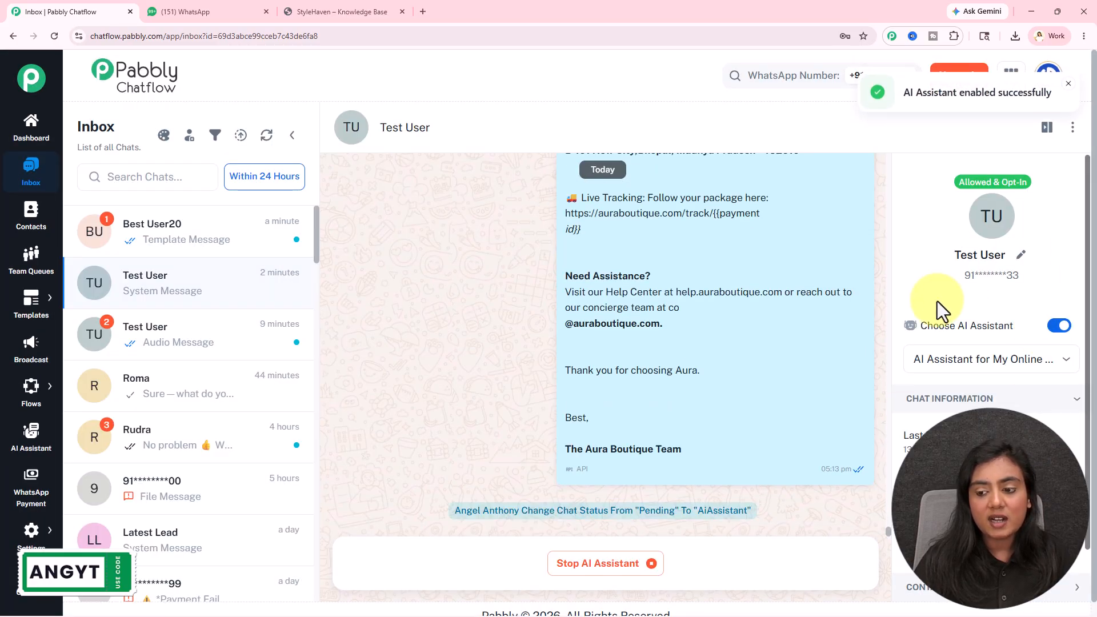
pyautogui.tripleClick(551, 515)
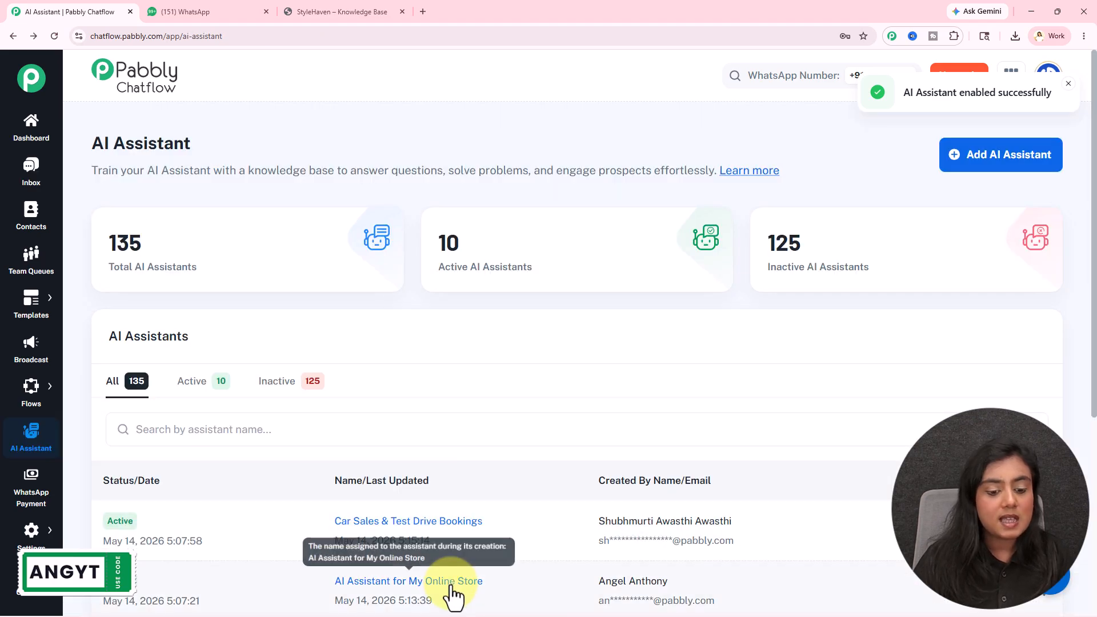
# Open the "AI Assistant for My Online Store" assistant from the AI Assistants list
pyautogui.click(449, 590)
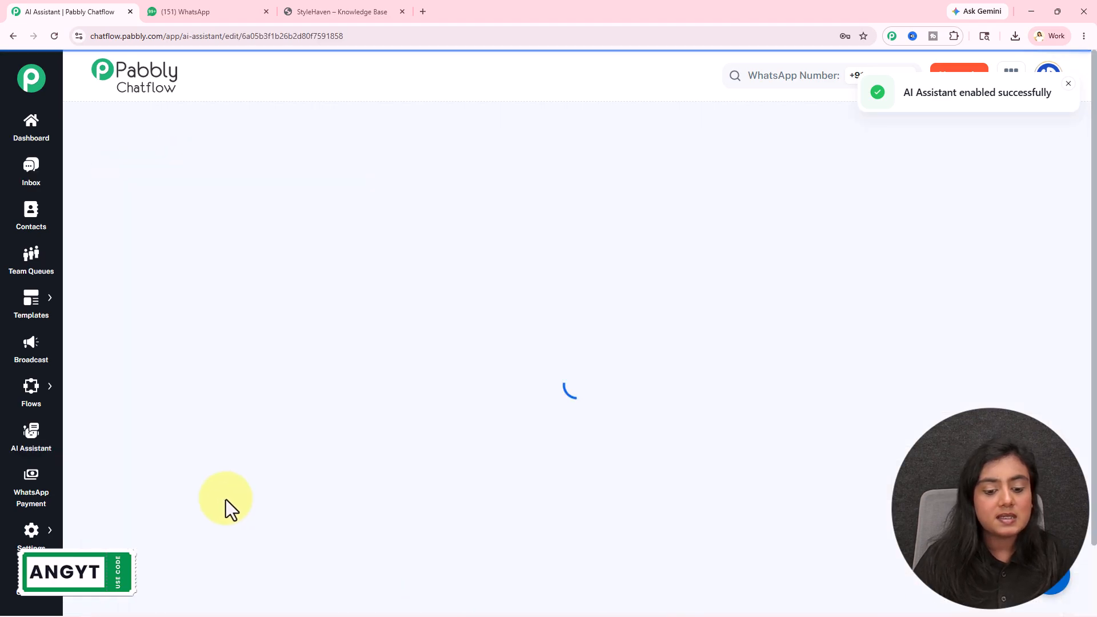